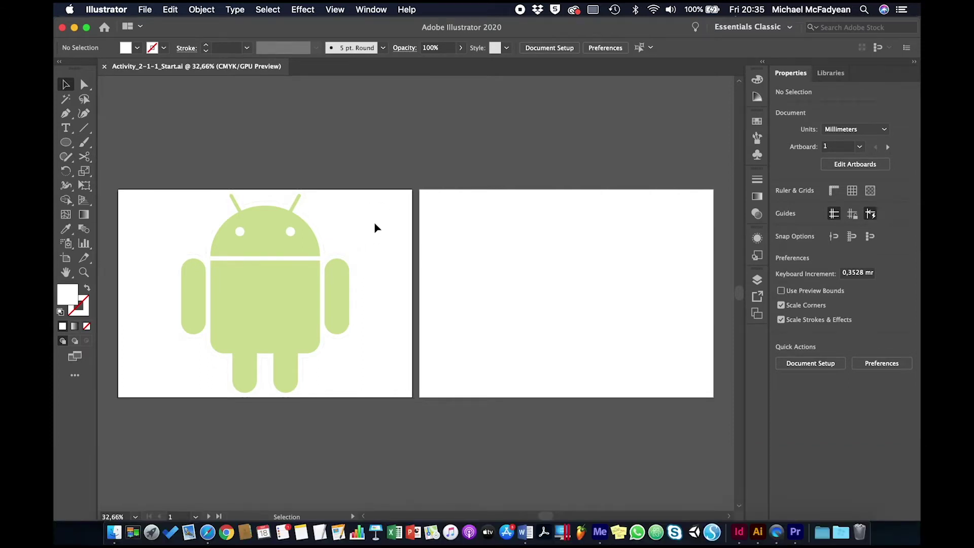
Fit artboard one in the window so the Android reference fills the view.
key(super+0)
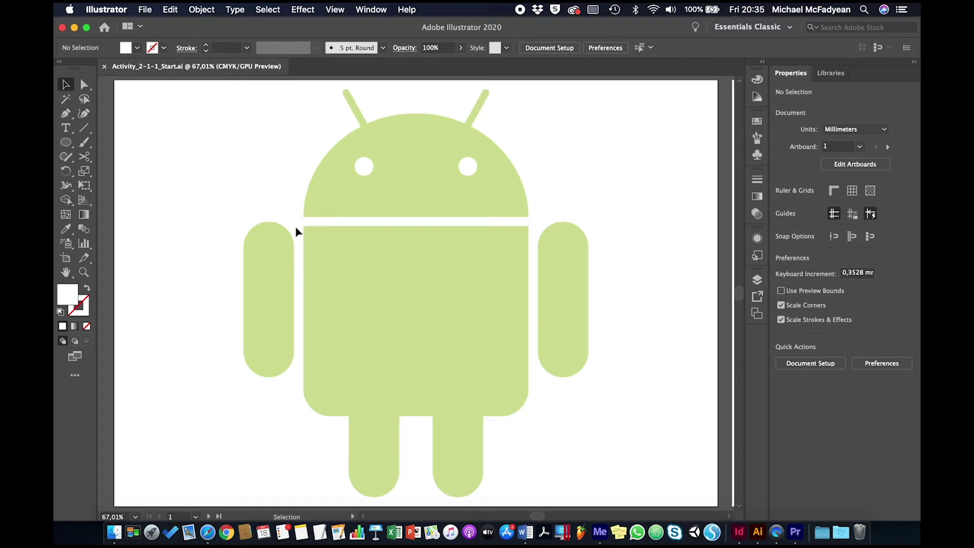
Draw a 109.687 mm circle over the robot's head and enable Smart Guides.
click(65, 143)
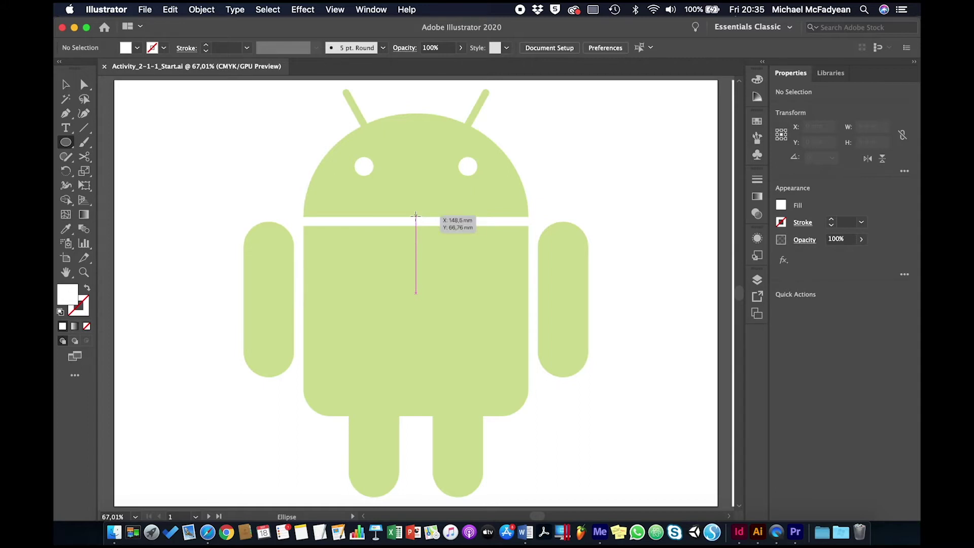
drag(416, 215, 527, 288)
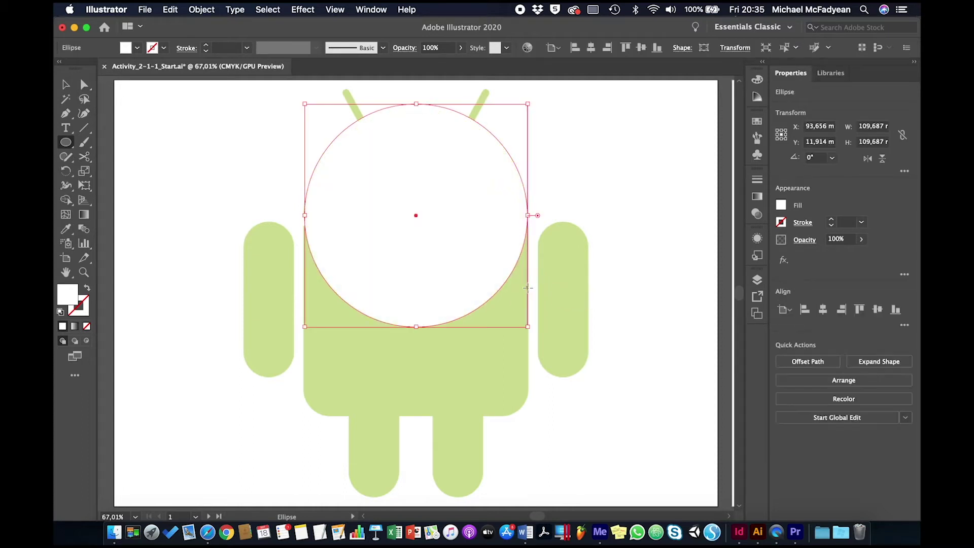
key(shift+Down)
key(shift+Down)
key(shift+Down)
key(shift+Up)
key(shift+Up)
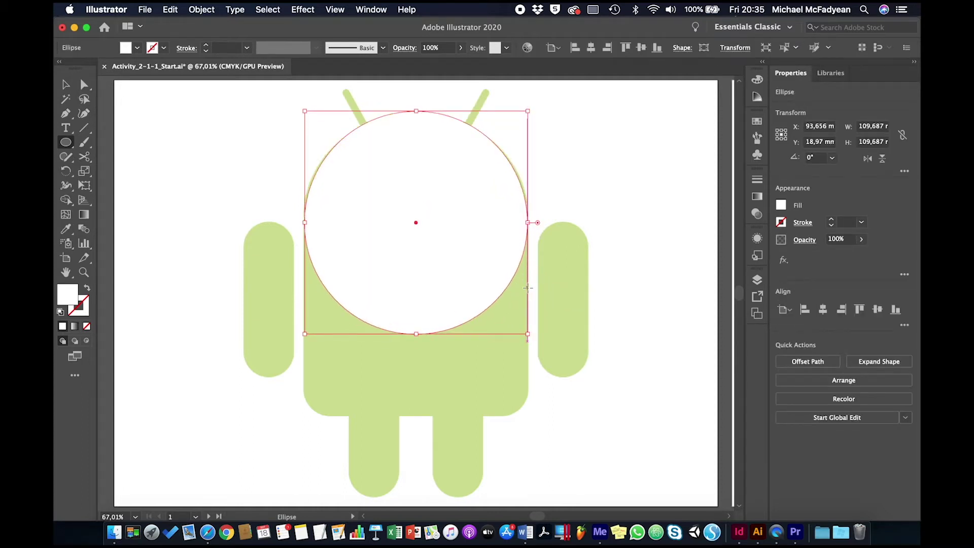
key(Up)
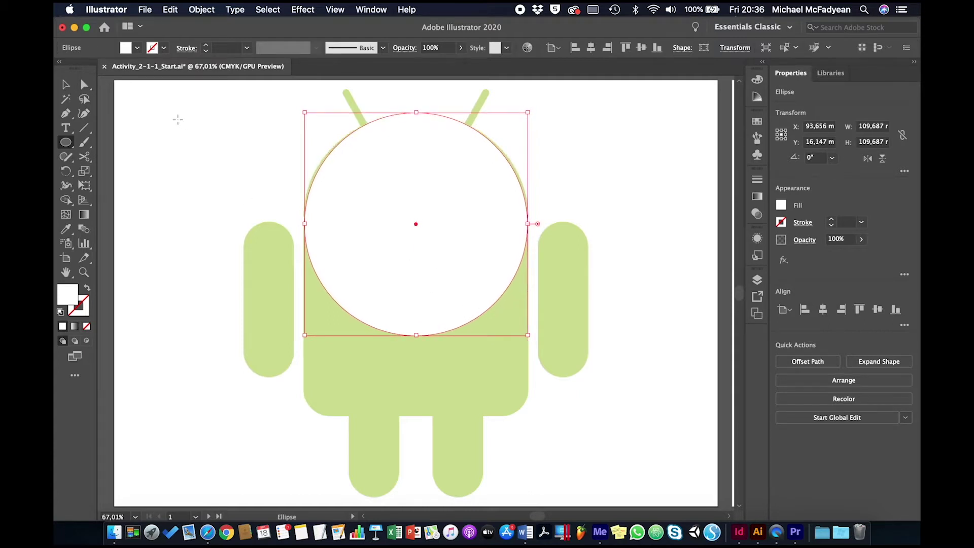
click(65, 84)
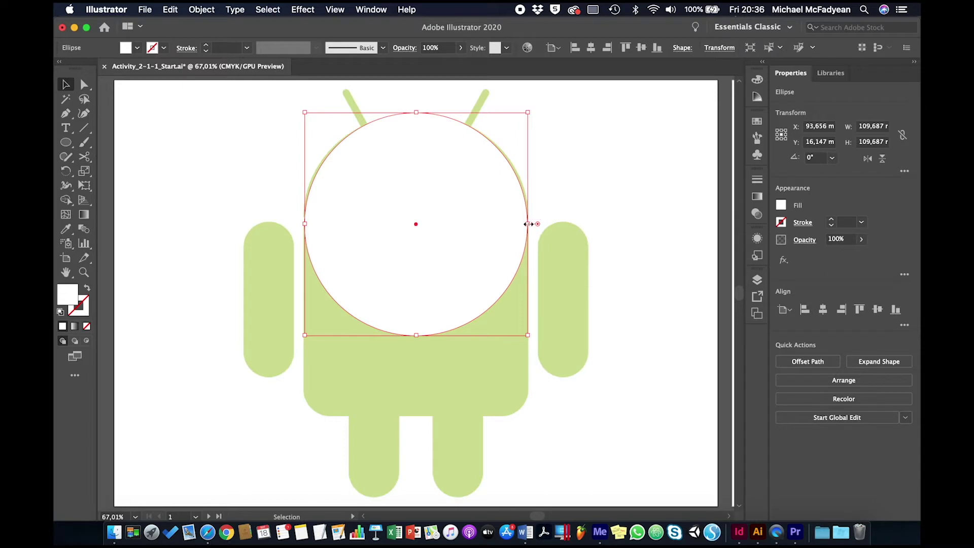
mouse_move(528, 224)
mouse_down()
mouse_move(545, 222)
mouse_move(533, 224)
mouse_up()
click(683, 283)
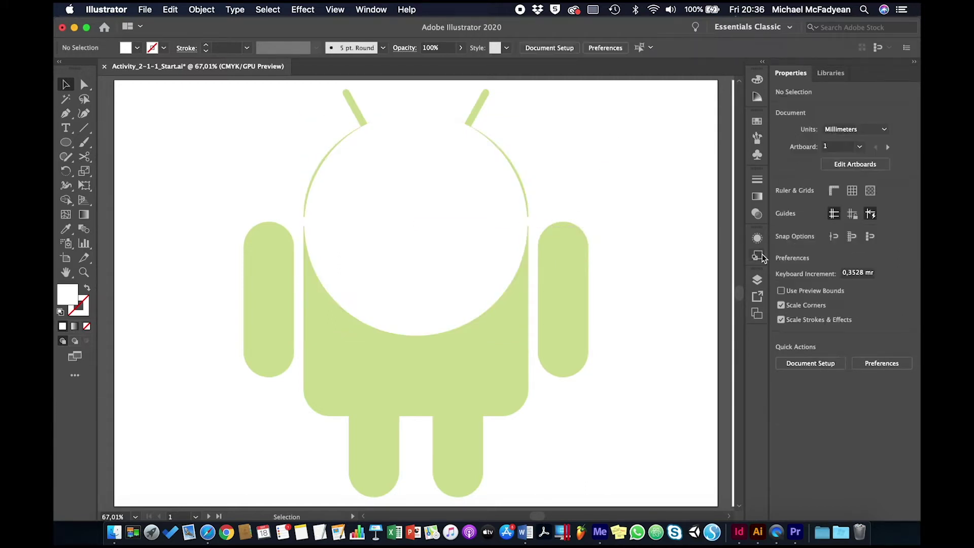
click(870, 218)
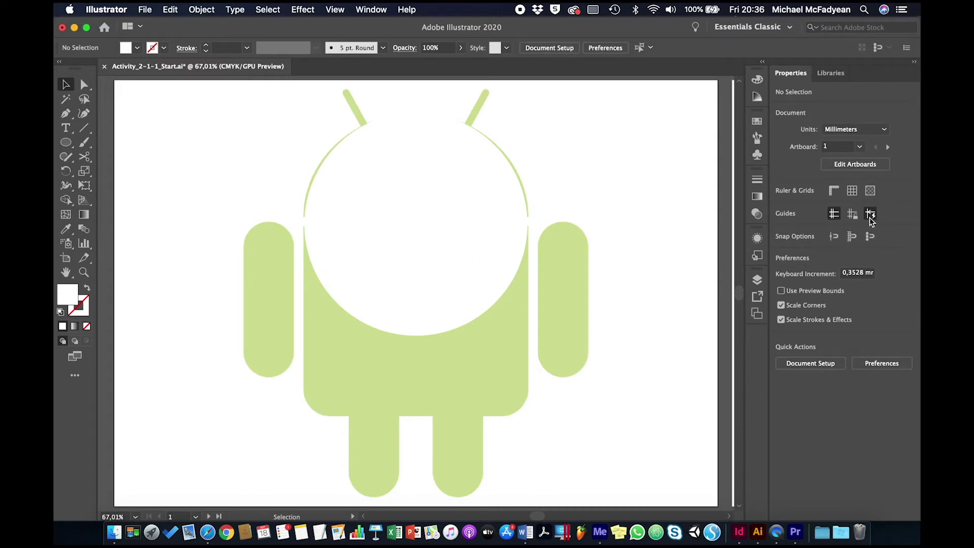
Set the head circle's fill to None and its stroke to black at 2 pt.
click(461, 229)
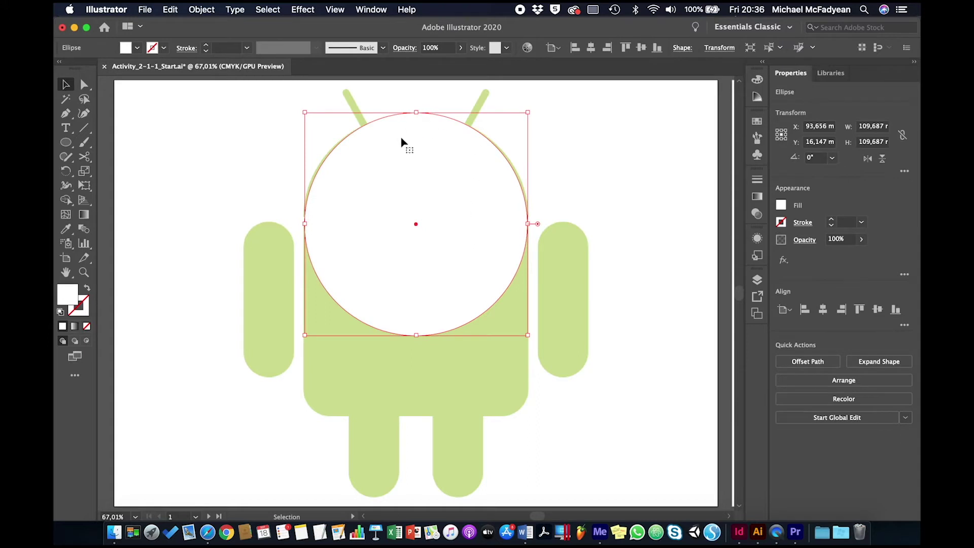
click(137, 48)
click(61, 67)
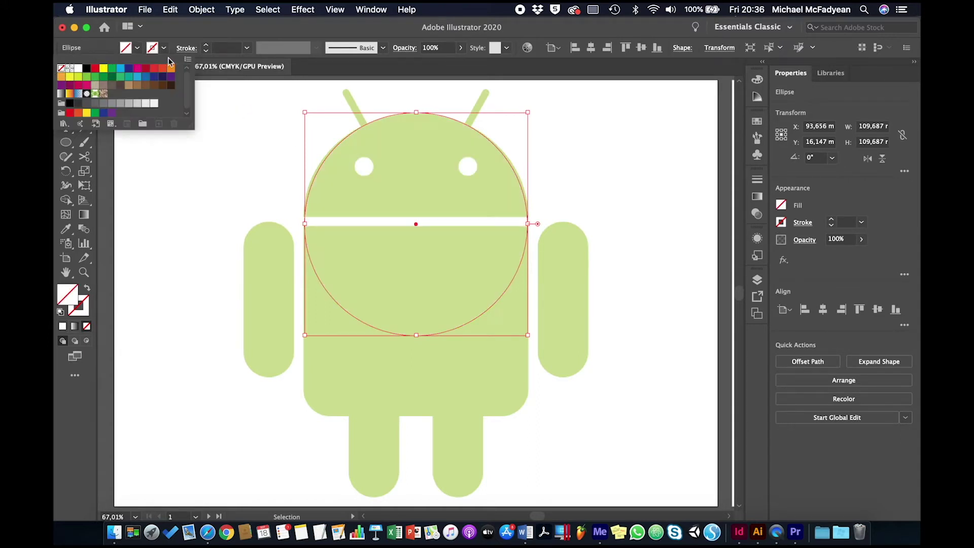
click(163, 48)
click(87, 69)
click(205, 60)
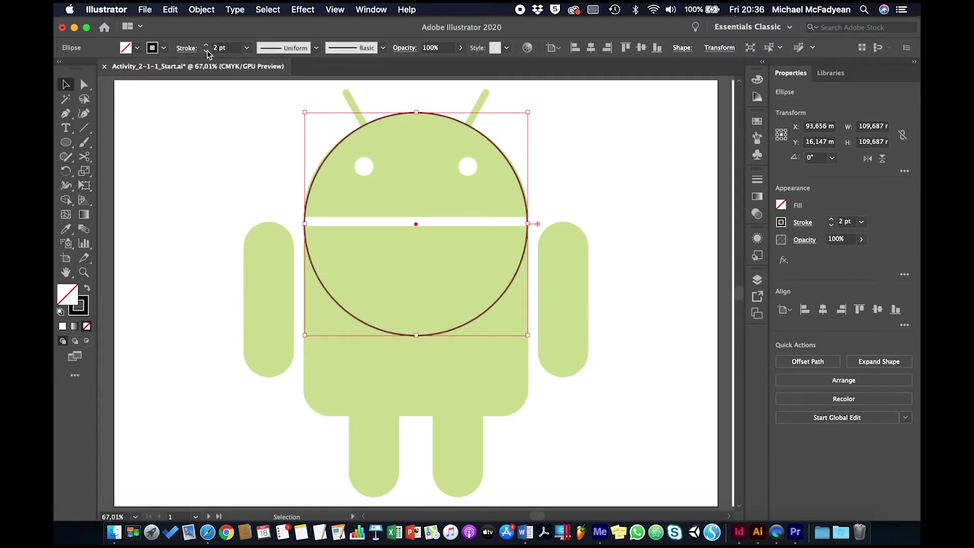
click(181, 129)
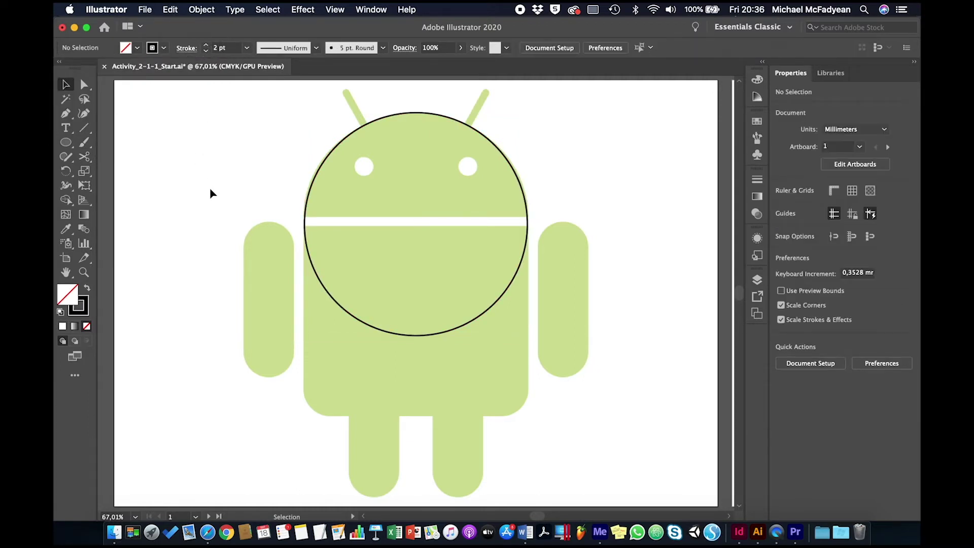
Draw a rounded pill over the left arm and copy it onto the right arm.
drag(67, 142, 92, 143)
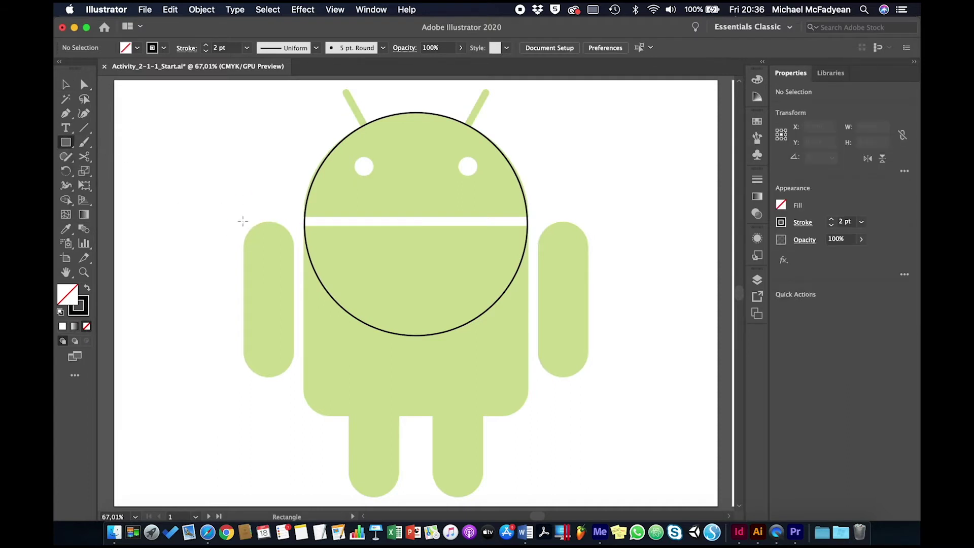
drag(243, 221, 295, 378)
click(66, 85)
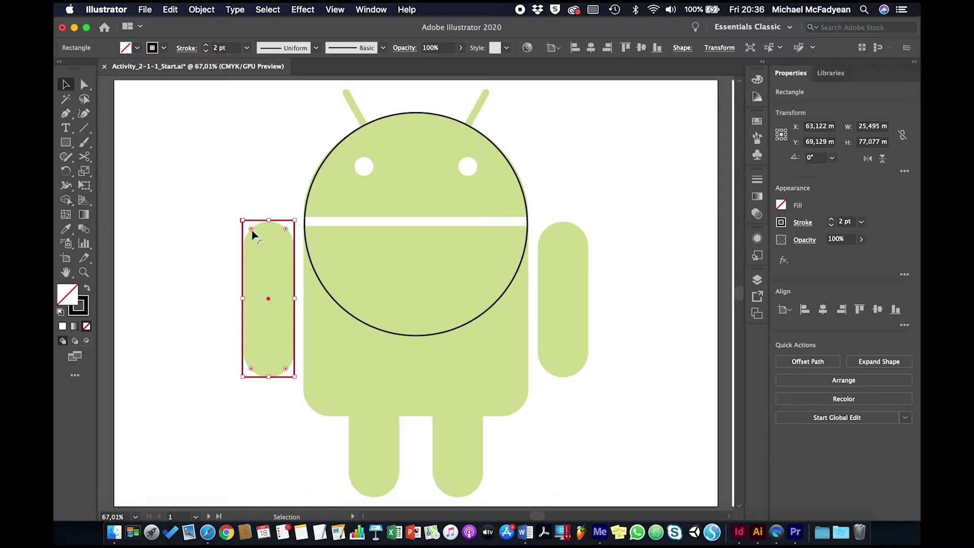
drag(251, 229, 281, 269)
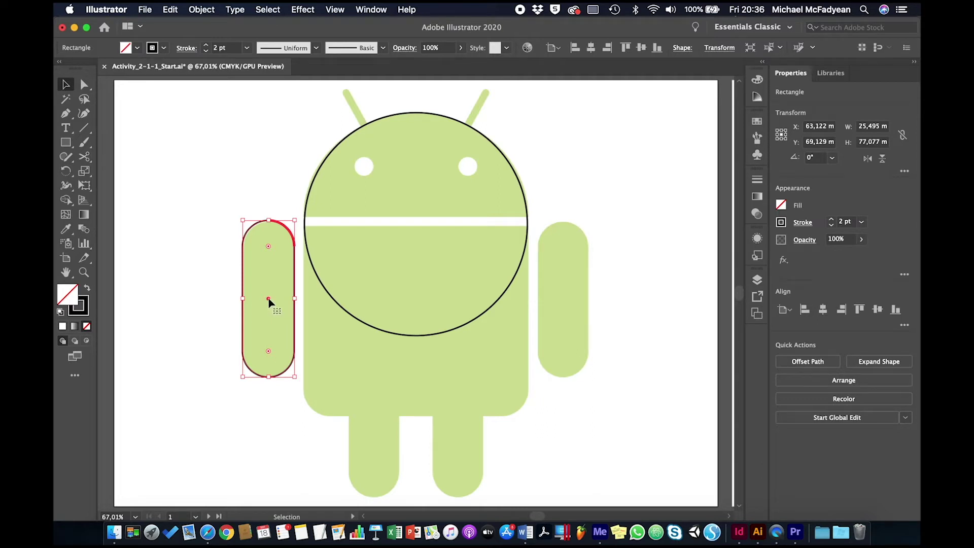
drag(269, 302, 458, 418)
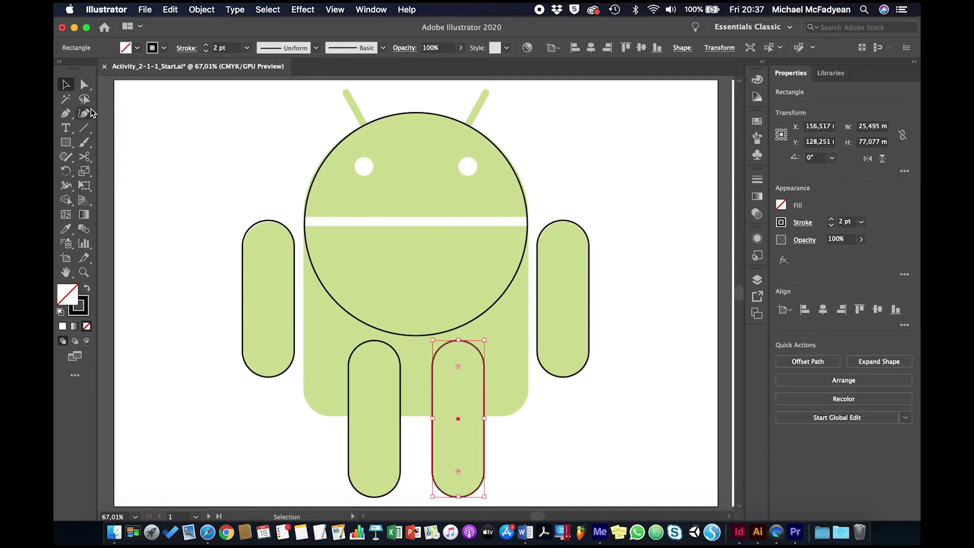
Draw a rectangle over the robot's body, its top edge aligned with the head.
click(66, 142)
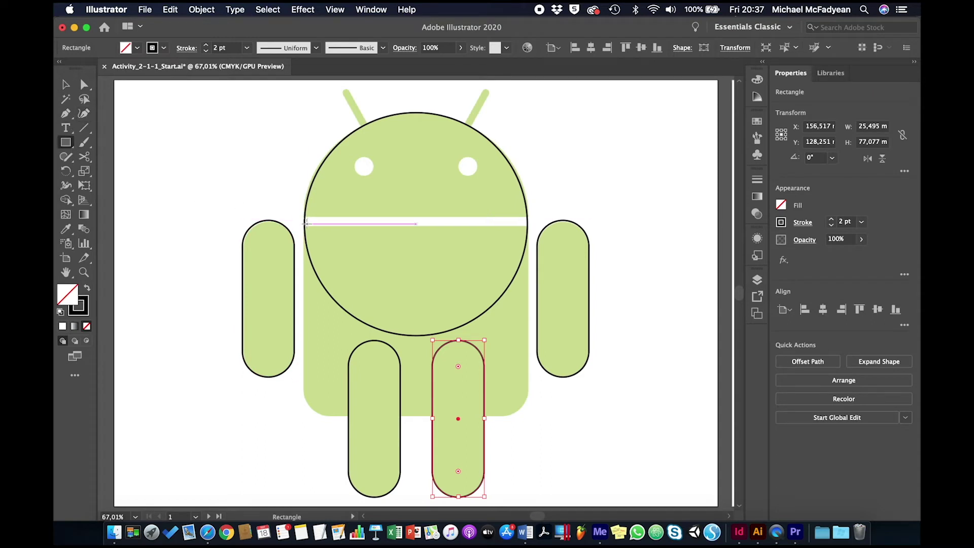
drag(304, 224, 527, 414)
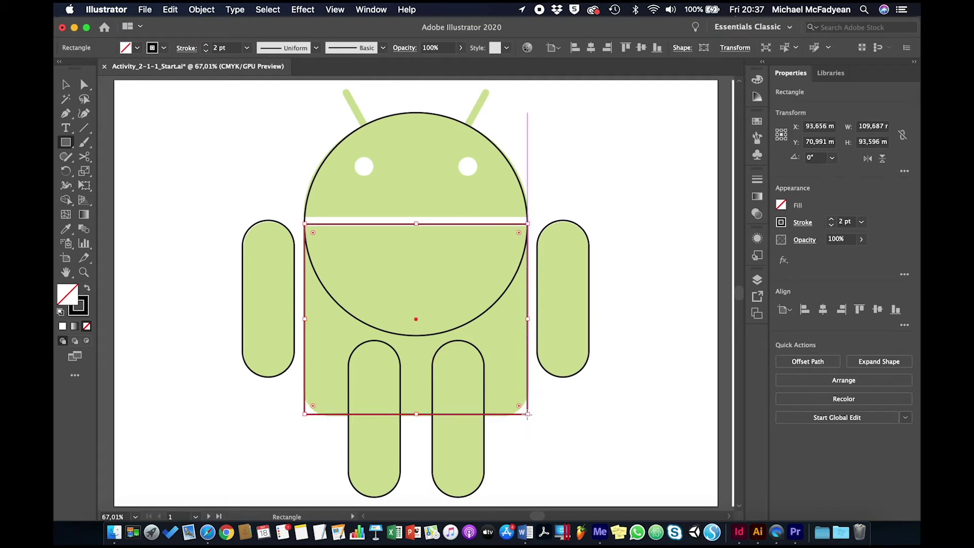
click(65, 87)
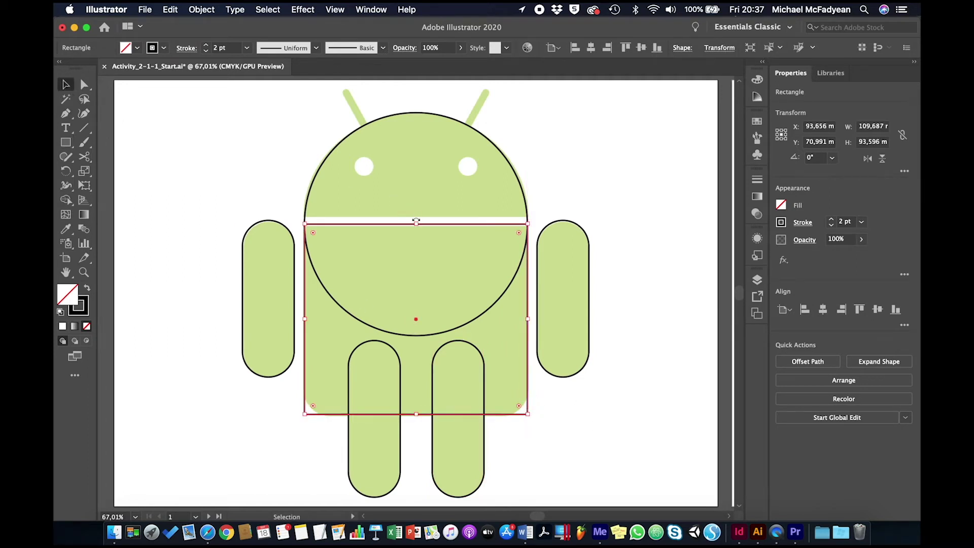
drag(417, 224, 417, 224)
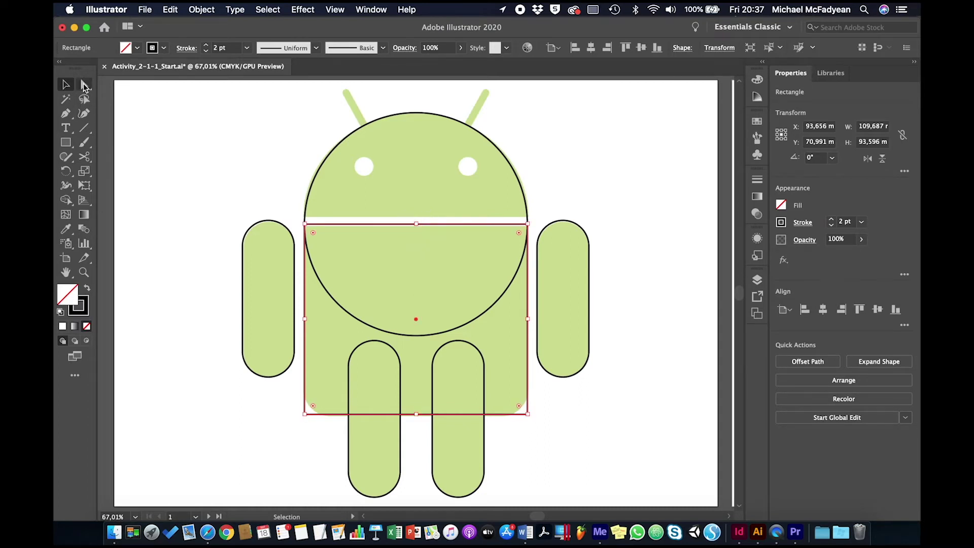
Round only the body rectangle's bottom-left and bottom-right corners.
click(84, 85)
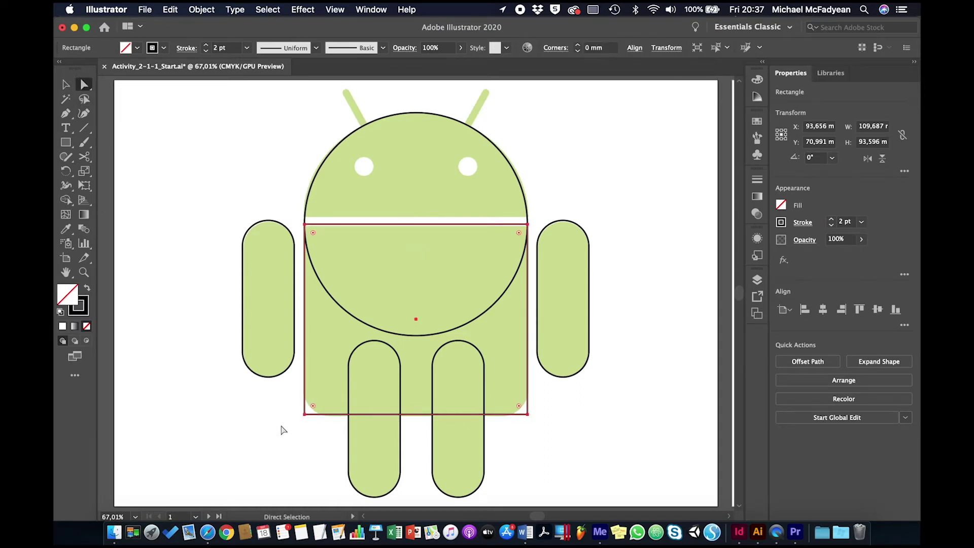
click(283, 430)
click(305, 415)
shift+click(528, 414)
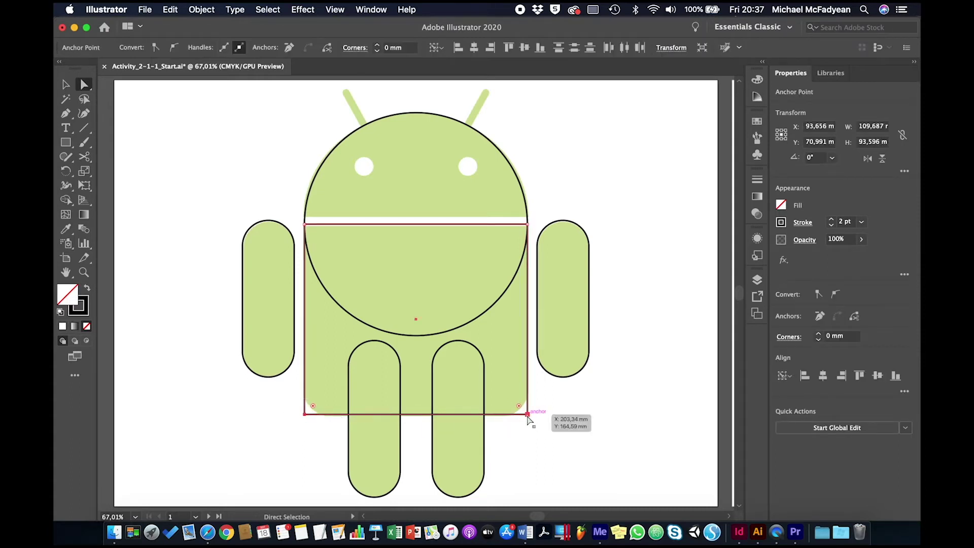
drag(521, 407, 502, 391)
Trim the head circle to its top half with the pie widget.
click(66, 84)
click(169, 183)
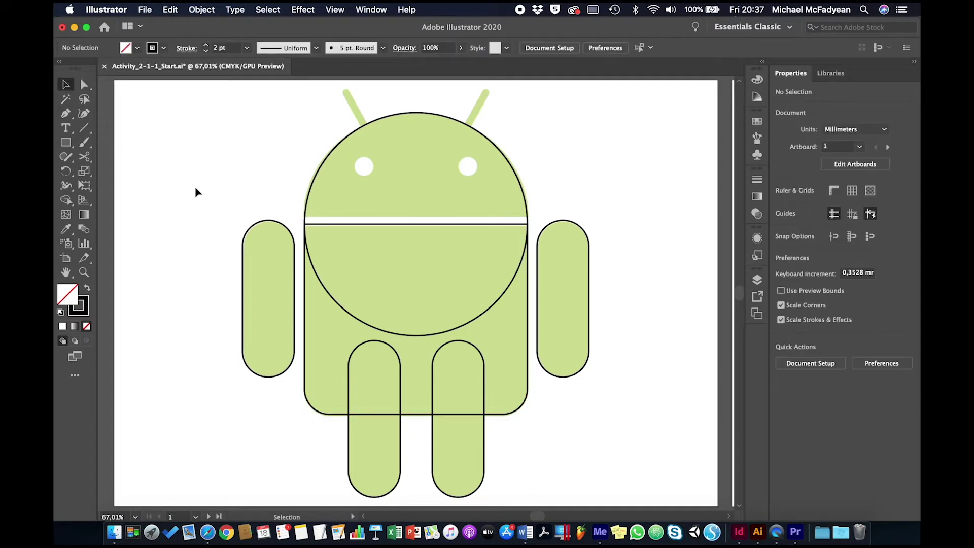
click(319, 171)
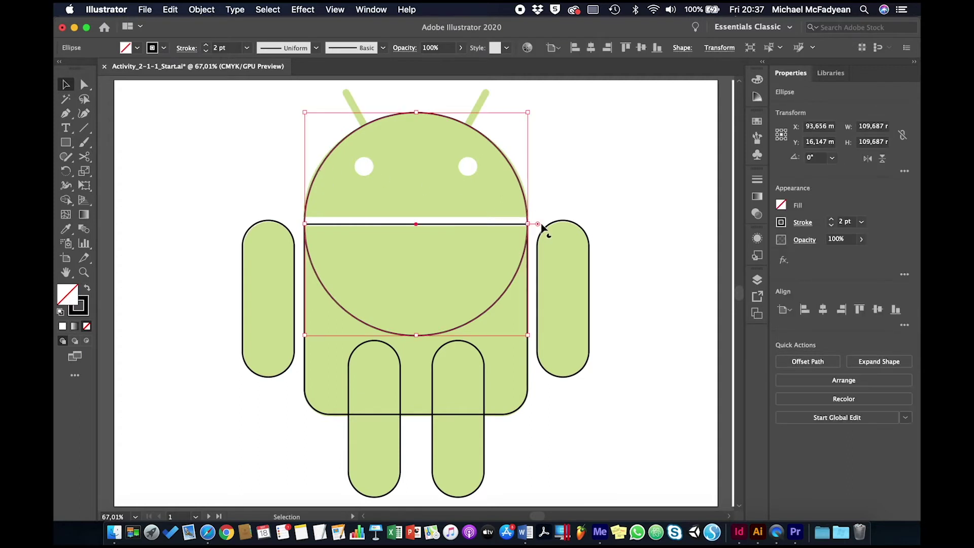
drag(538, 224, 324, 229)
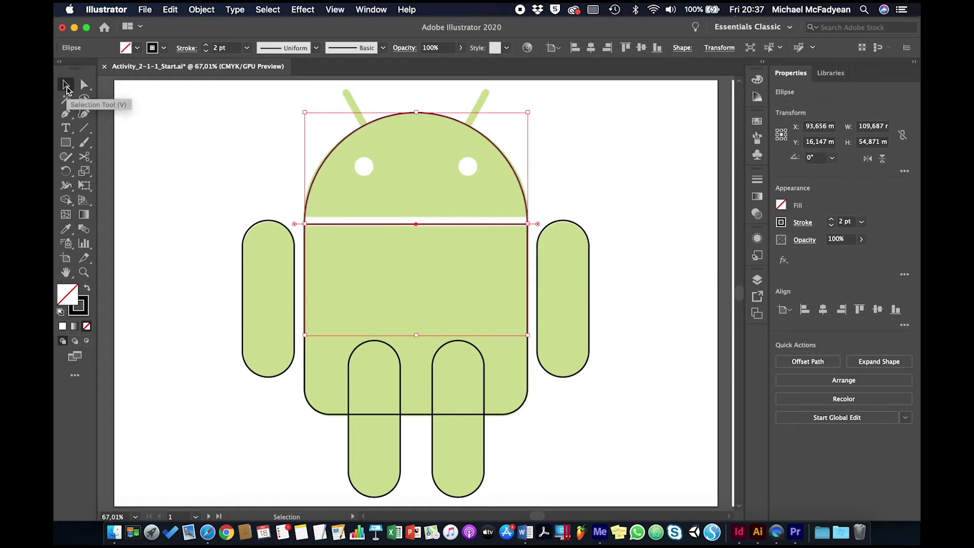
click(197, 134)
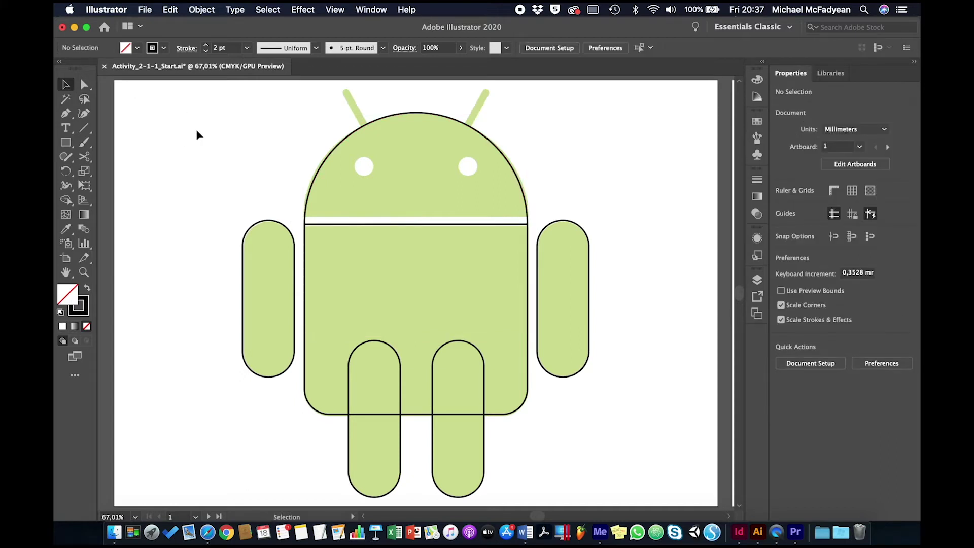
Raise and resize the head dome to 50.854 mm high, leaving a gap above the torso.
click(376, 123)
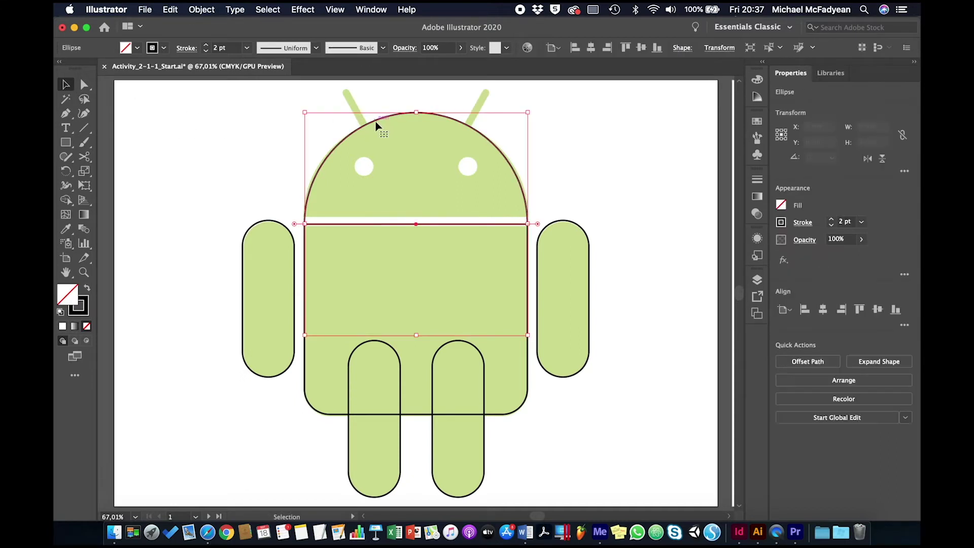
key(shift+Up)
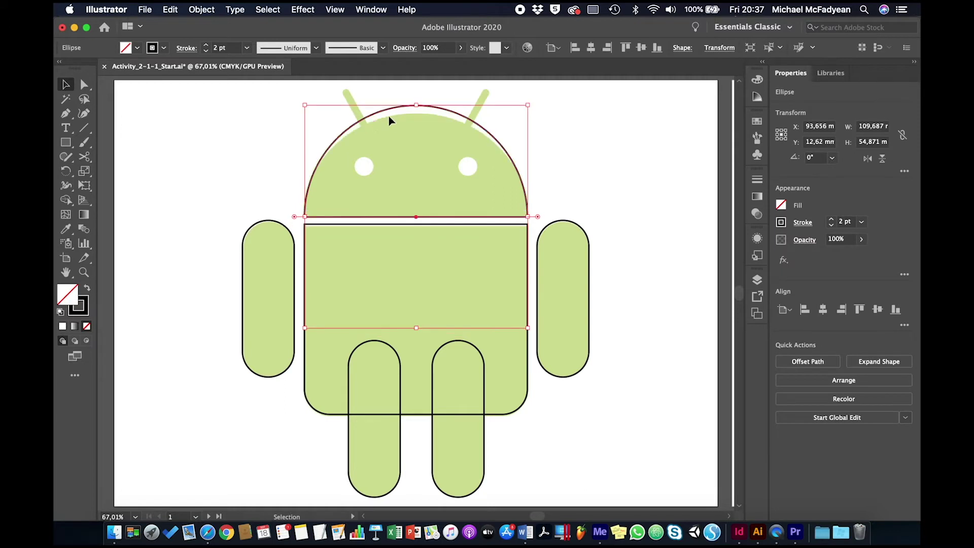
drag(417, 105, 417, 112)
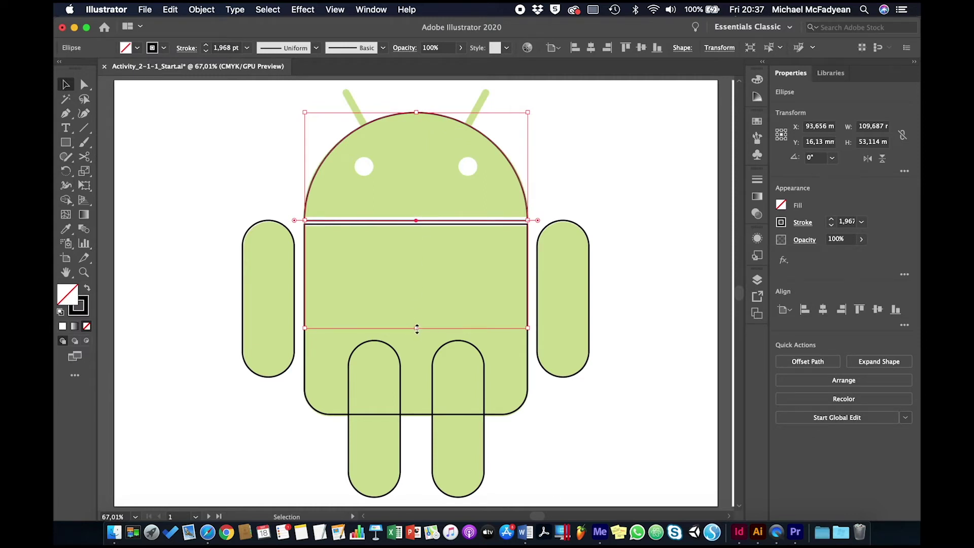
drag(417, 328, 417, 319)
click(614, 156)
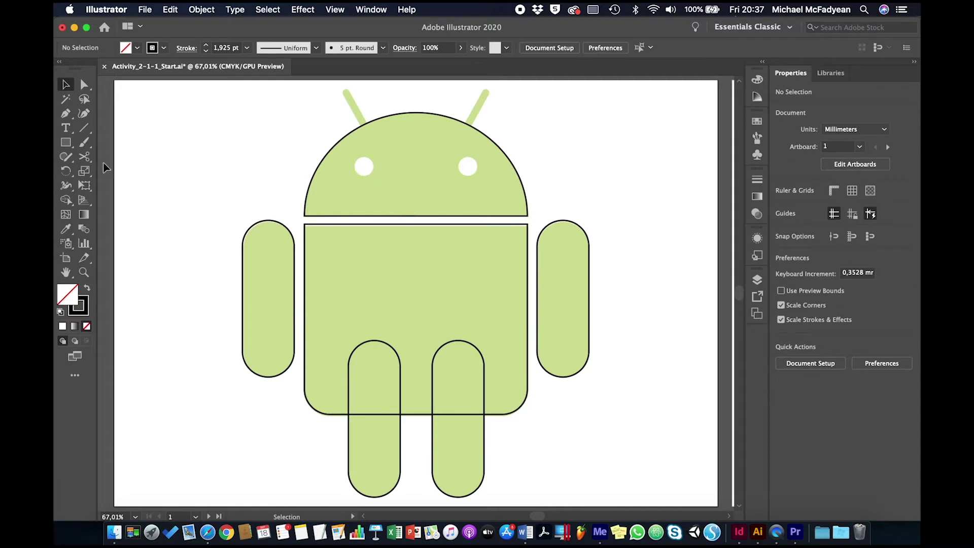
drag(64, 142, 108, 174)
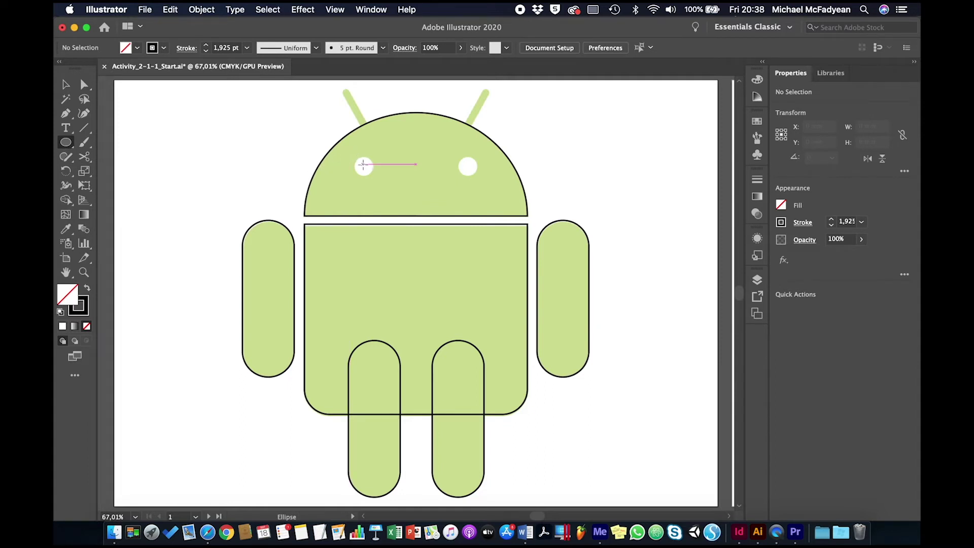
Draw an 11.163 mm circle over the left eye and copy it 50.4 mm across onto the right eye.
drag(363, 165, 375, 176)
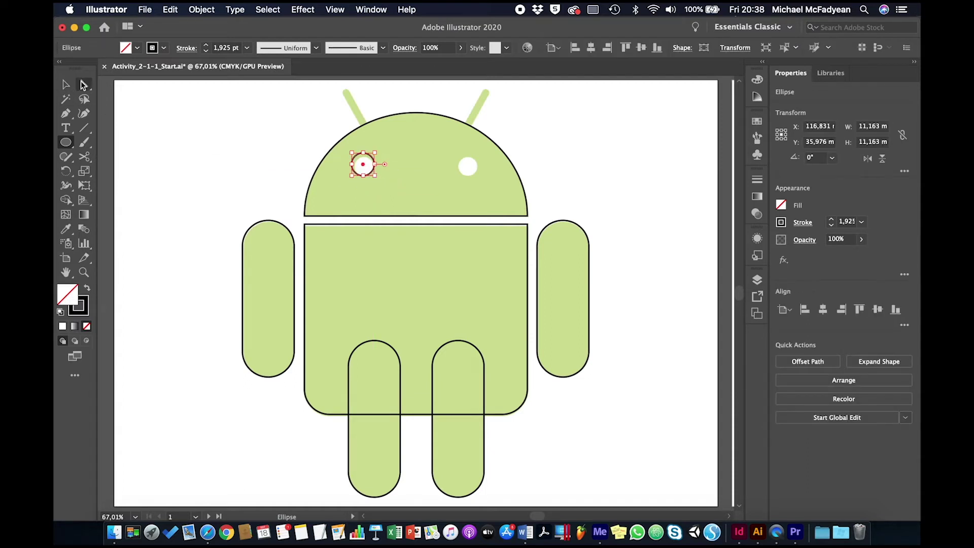
key(v)
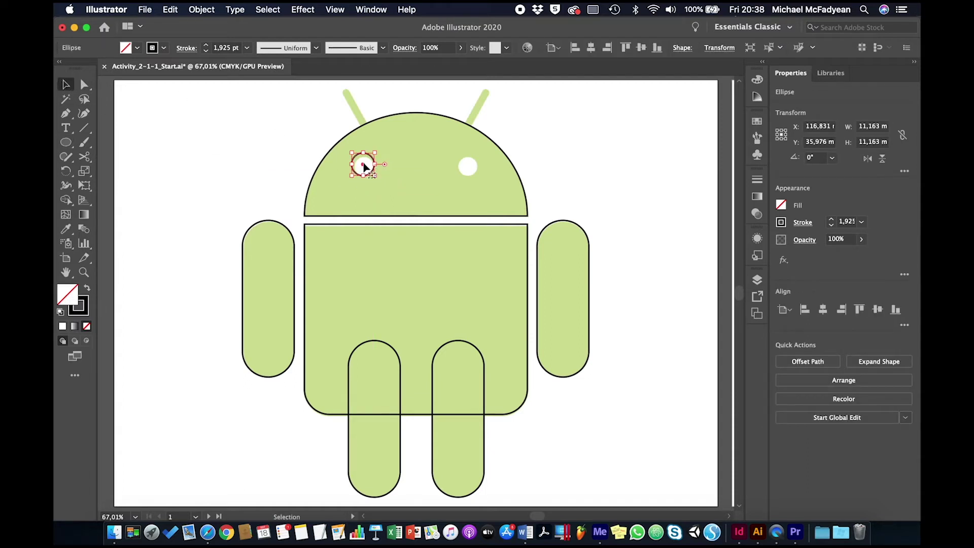
drag(365, 162, 468, 173)
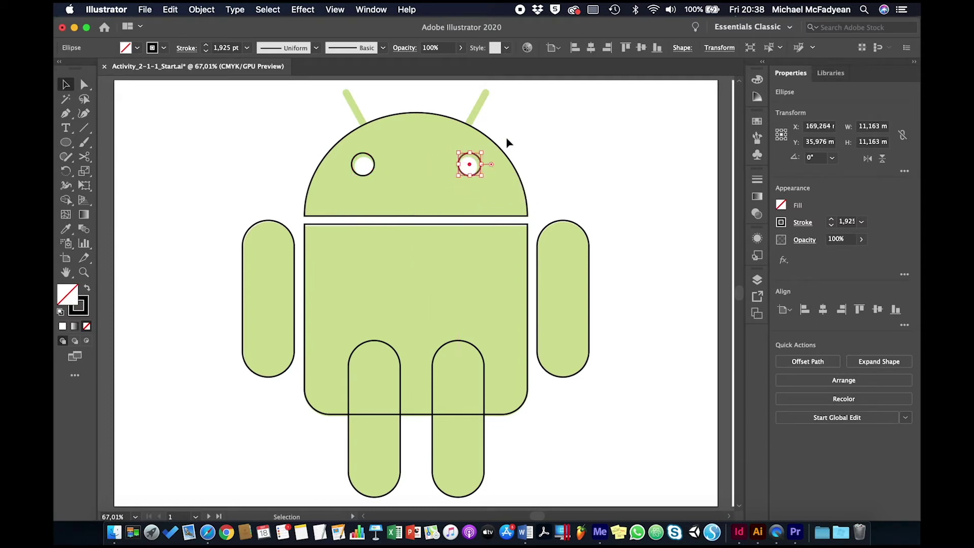
click(513, 143)
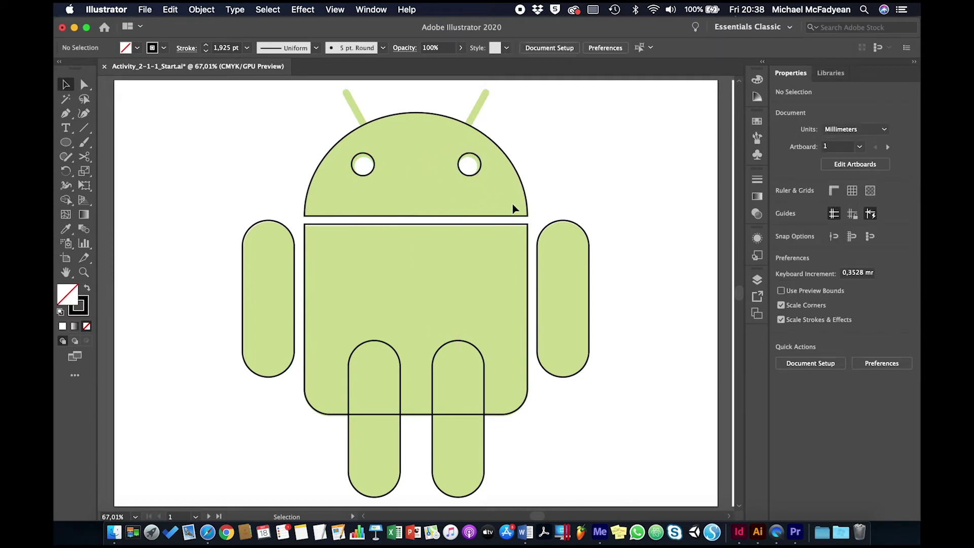
click(67, 143)
click(67, 146)
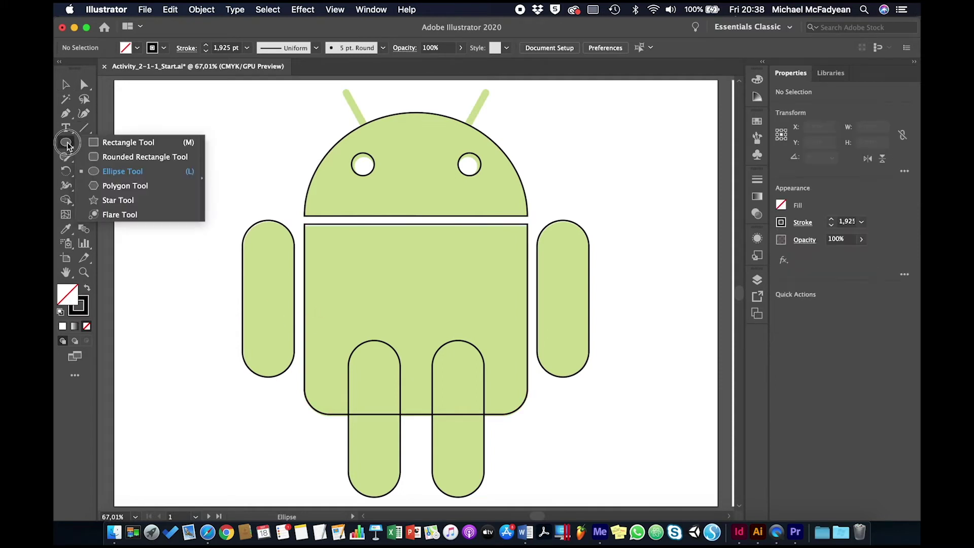
Draw a thin, tall rectangle beside the head and zoom in on it.
click(101, 145)
drag(254, 112, 265, 161)
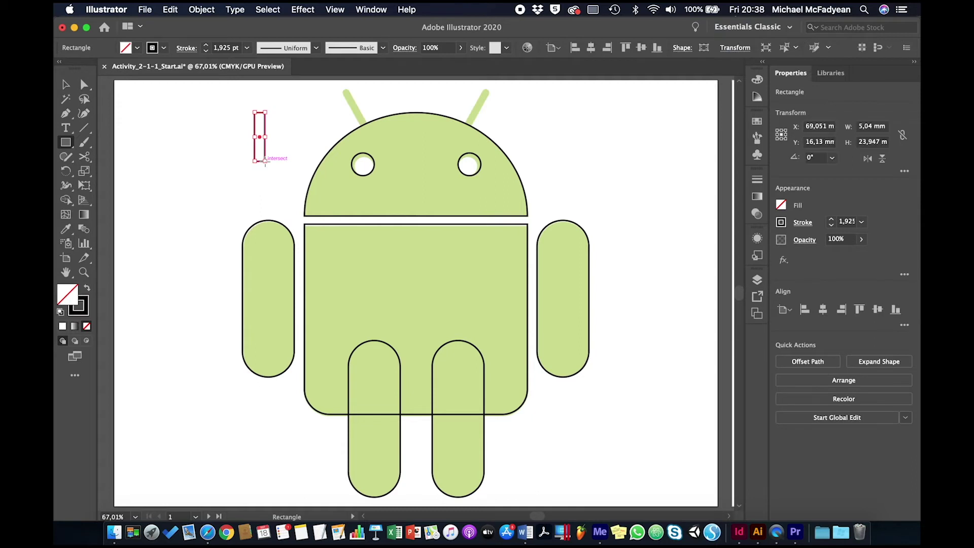
key(super+1)
key(super+equal)
key(super+equal)
key(super+equal)
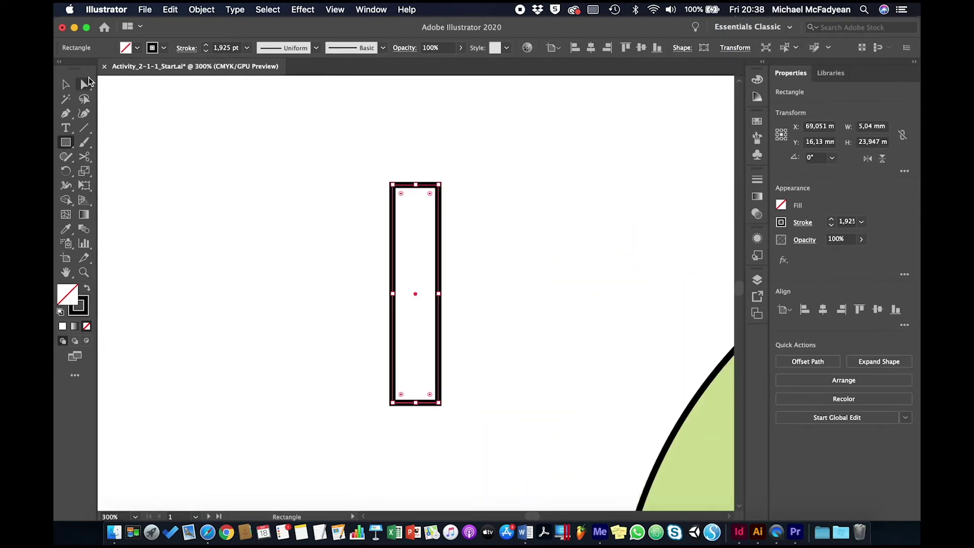
Round the rectangle into a 5.04 × 23.947 mm pill and place it on the left antenna.
click(66, 86)
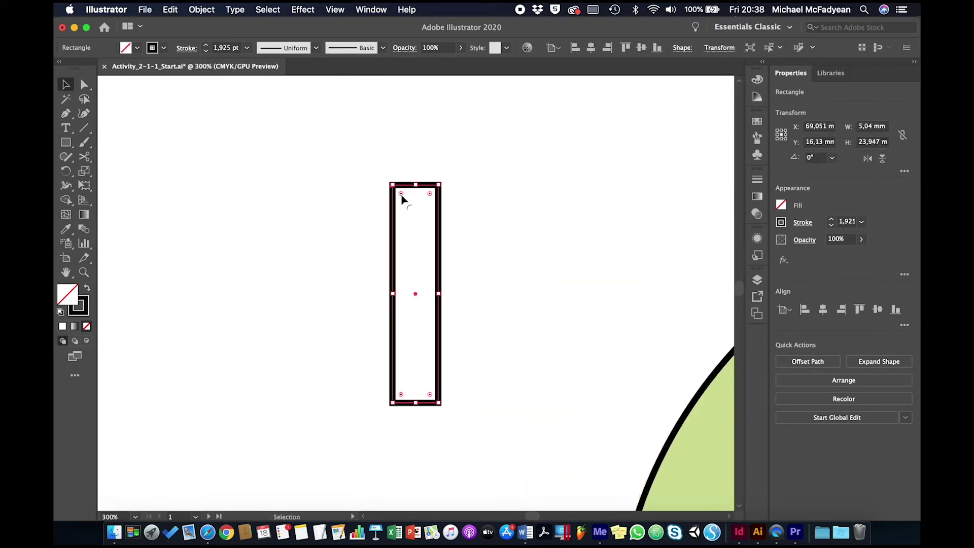
drag(401, 195, 435, 243)
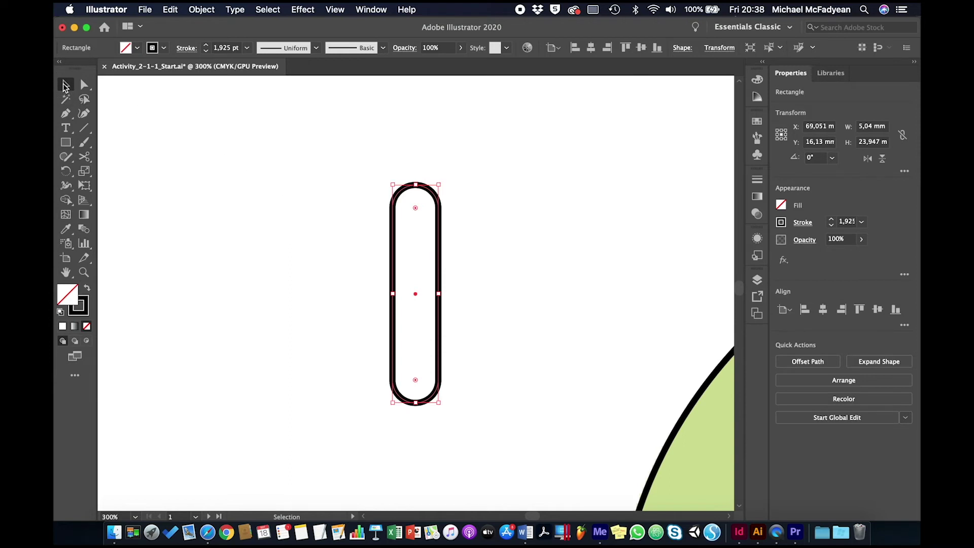
key(super+0)
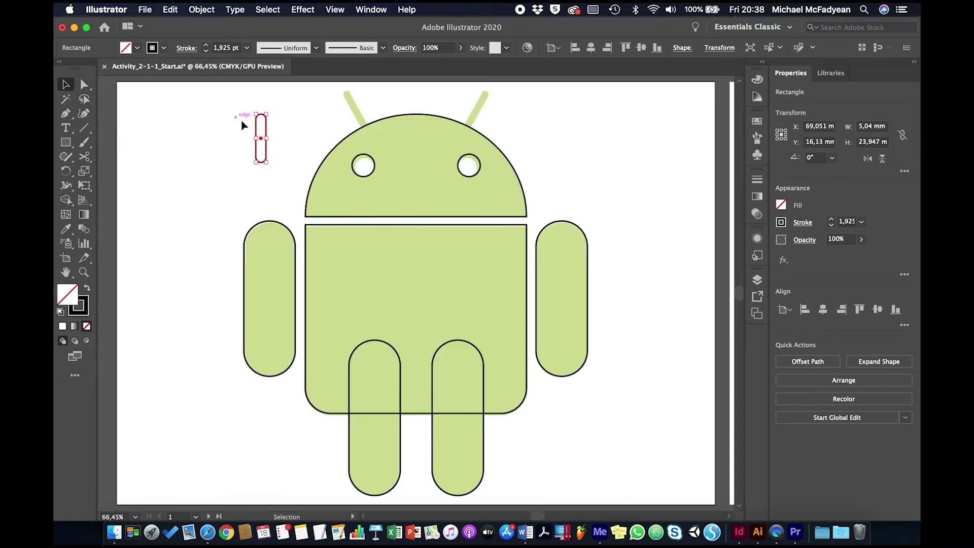
drag(261, 142, 364, 113)
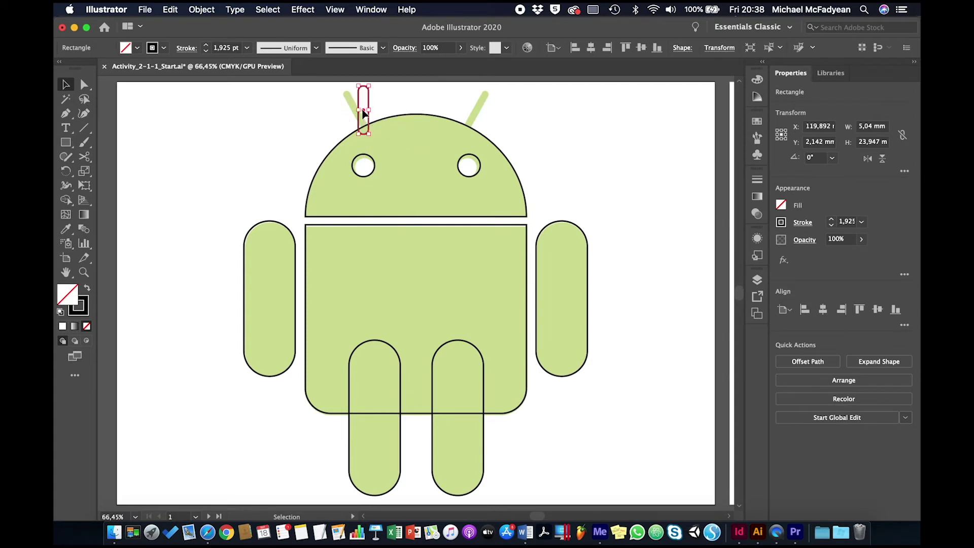
key(Down)
Narrow the antenna pill to 3.661 mm wide and realign it.
key(super+1)
key(super+equal)
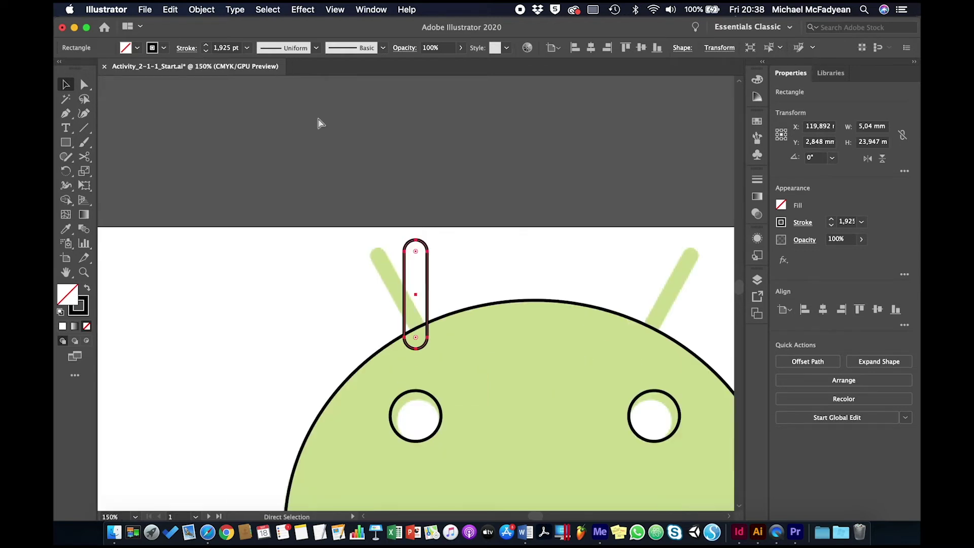
drag(434, 295, 424, 295)
key(Right)
key(Right)
key(Right)
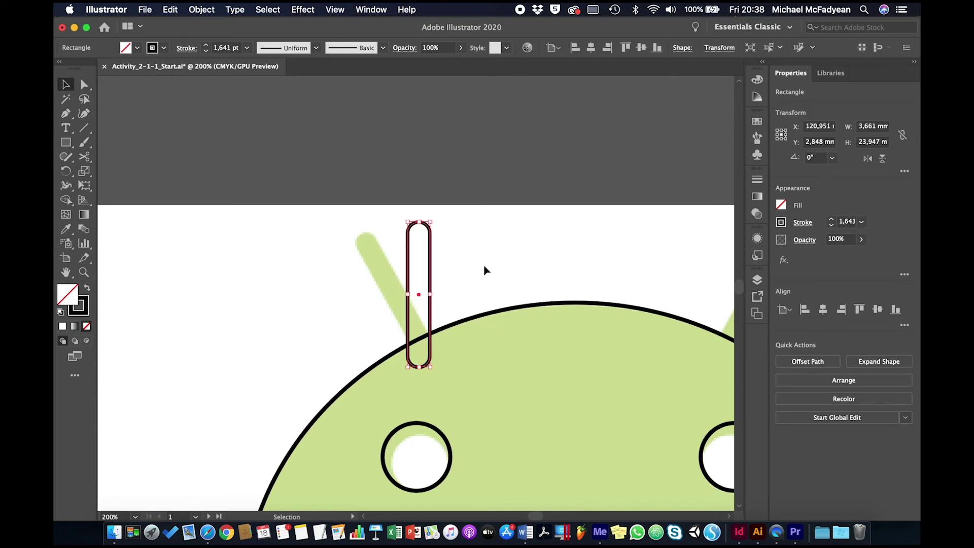
key(Left)
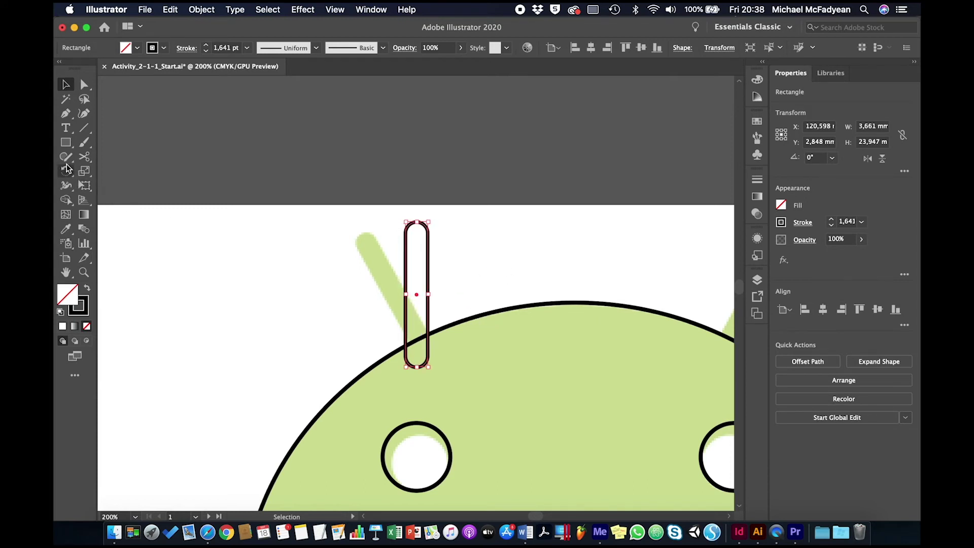
Rotate the pill about 27° around its base to match the left antenna's tilt.
click(66, 169)
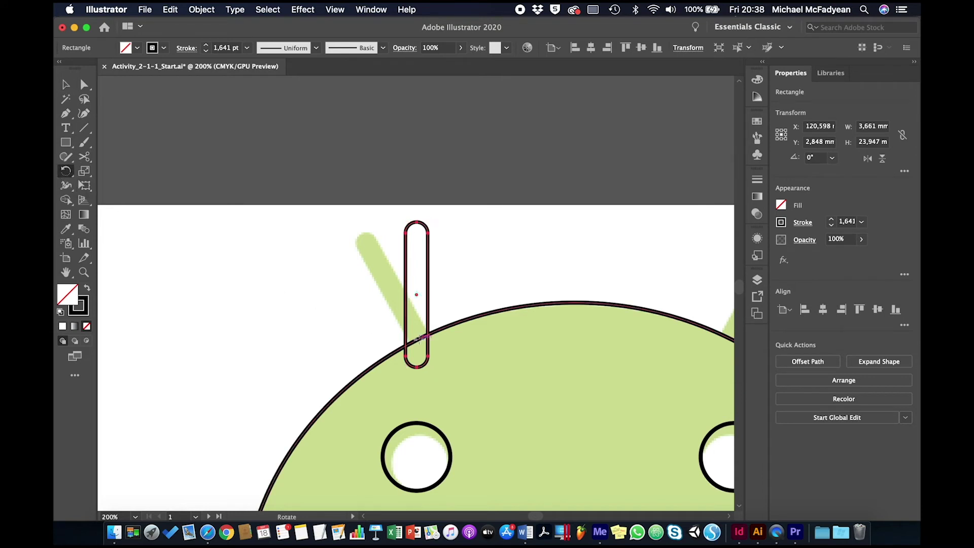
click(419, 339)
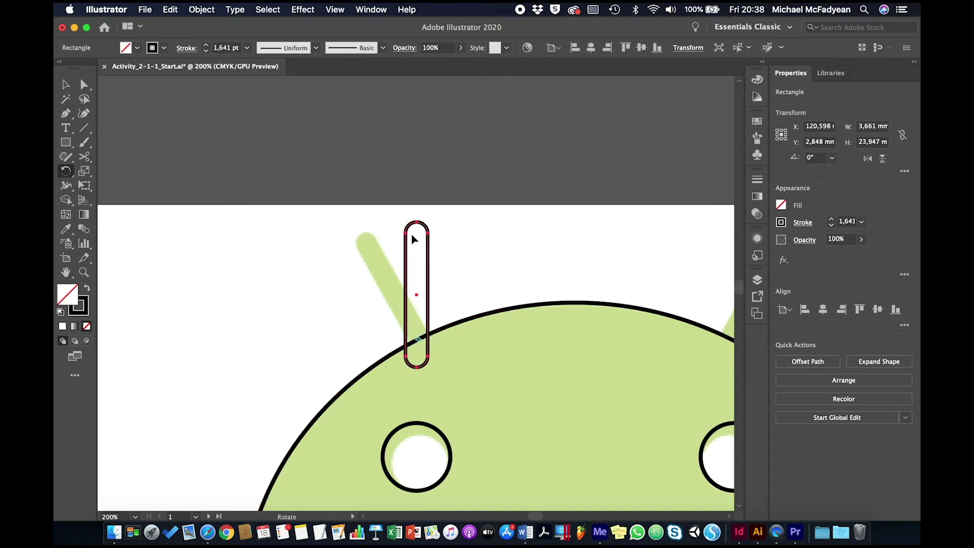
drag(414, 229, 368, 258)
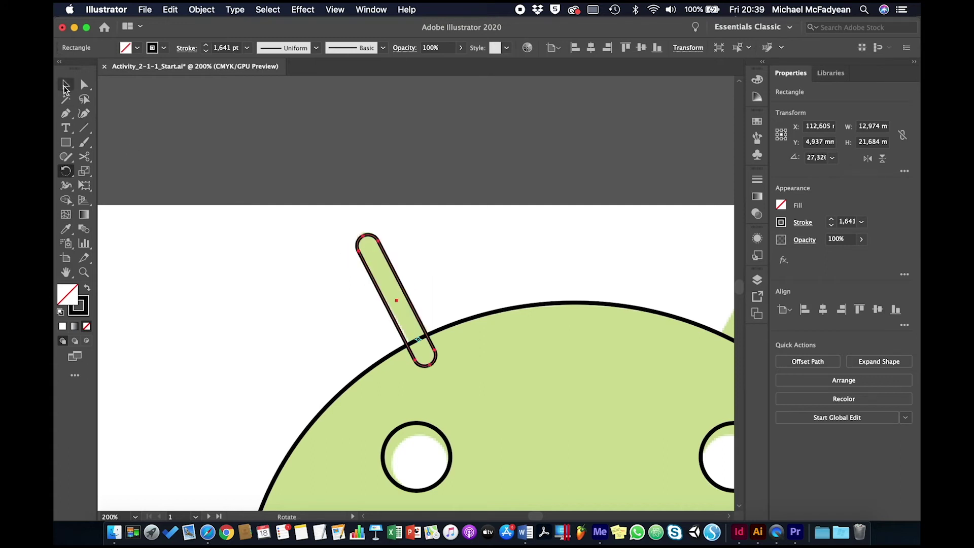
key(v)
click(173, 233)
key(super+0)
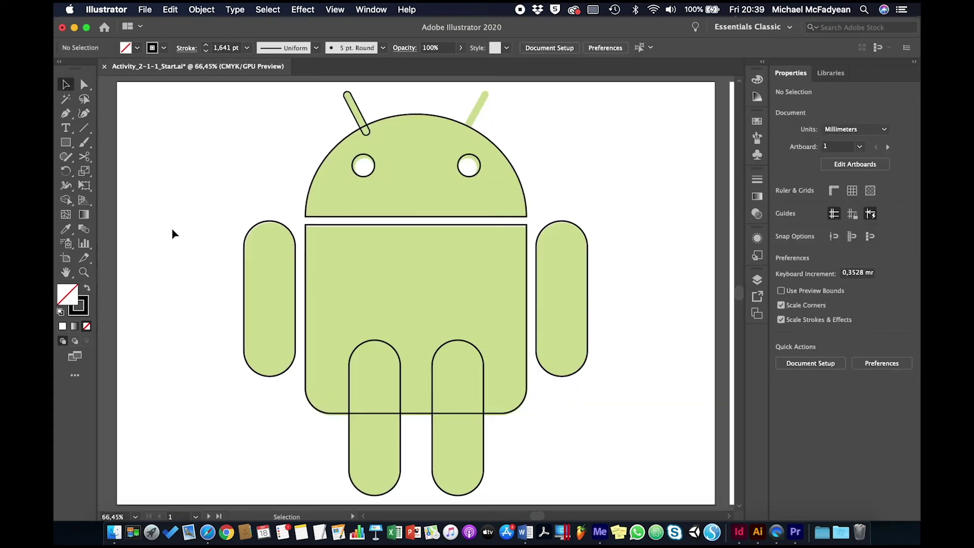
click(358, 110)
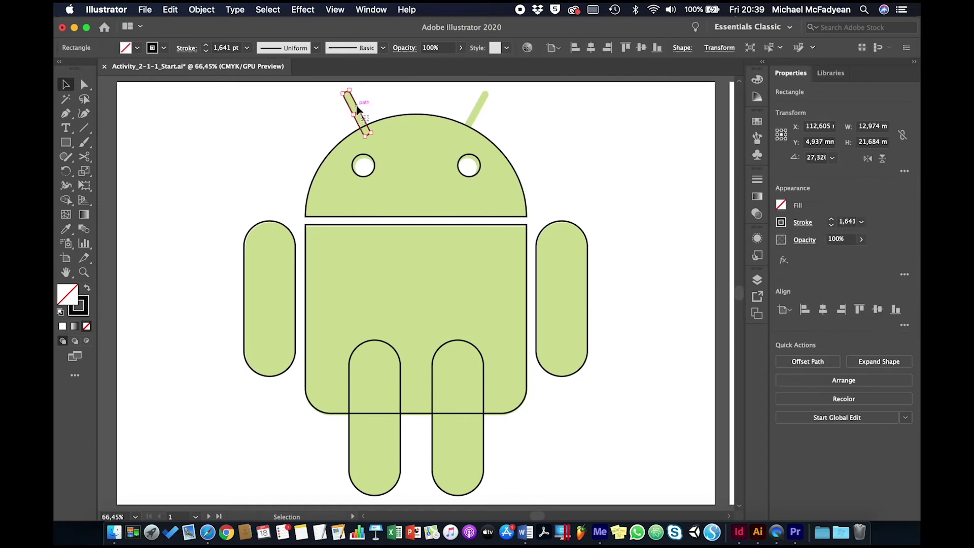
click(75, 179)
click(104, 186)
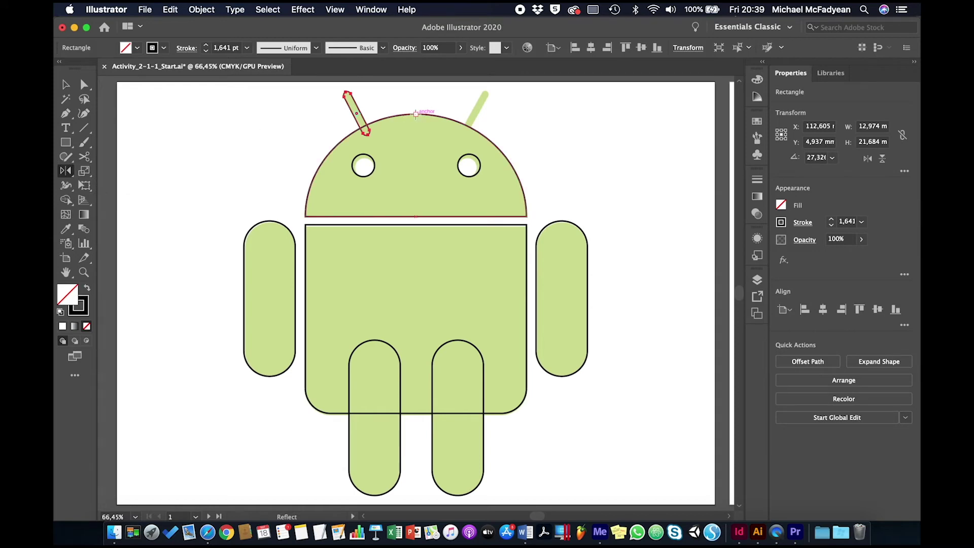
click(415, 114)
drag(437, 130, 397, 161)
key(alt)
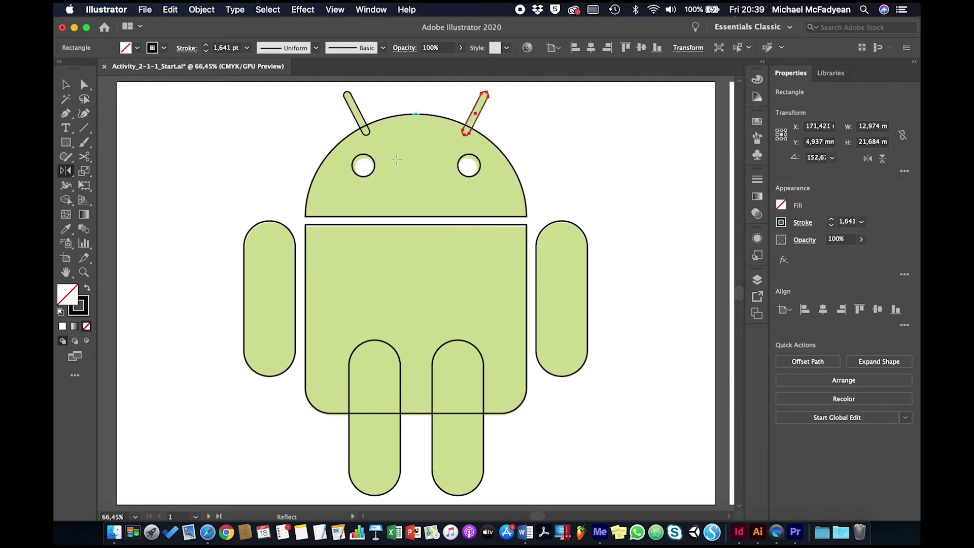
key(v)
click(269, 161)
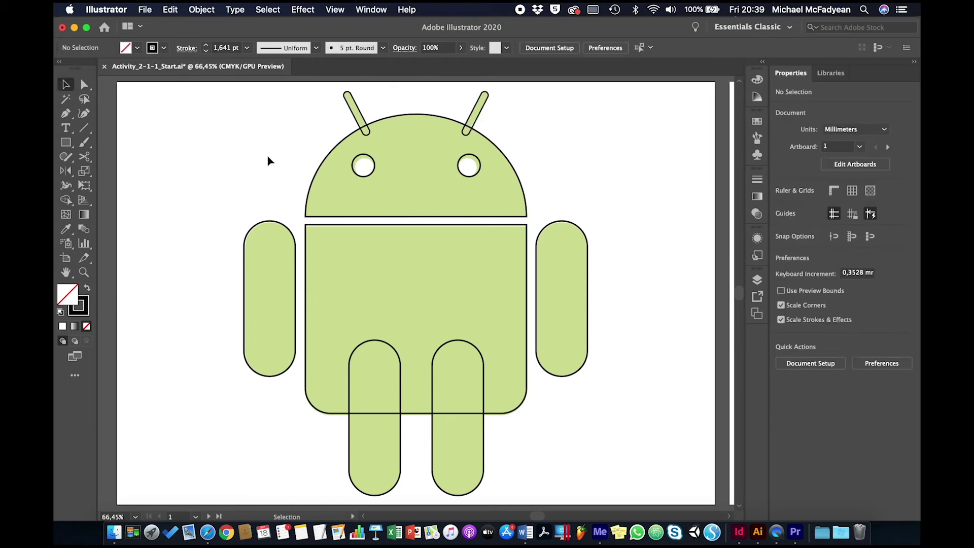
key(a)
key(v)
key(super+z)
key(super+z)
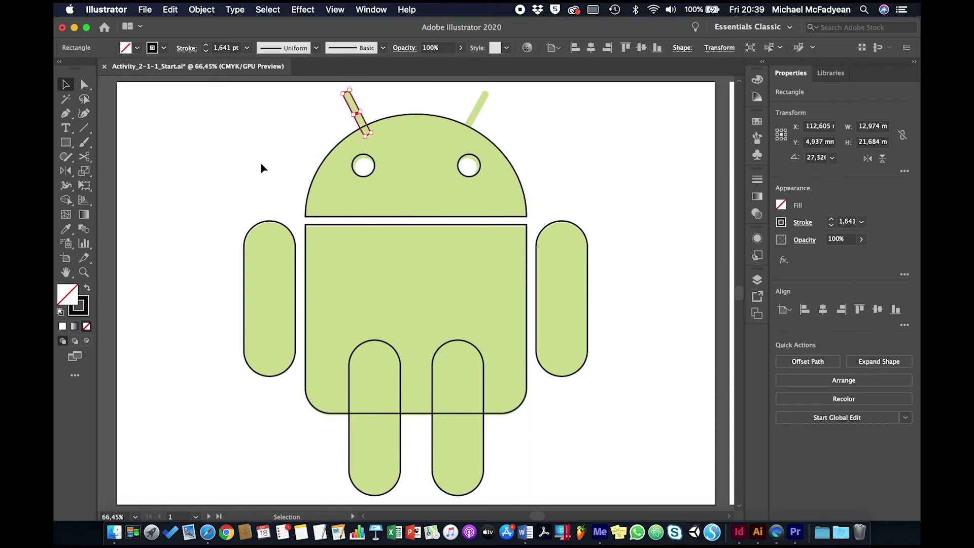
Make a vertically reflected copy of the left antenna and nudge it right onto the right antenna.
click(209, 12)
mouse_move(219, 25)
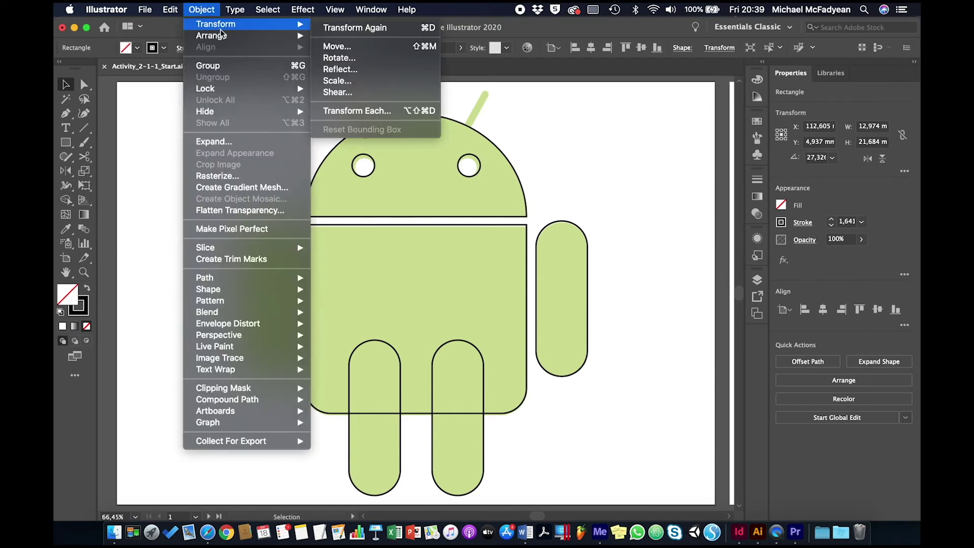
click(339, 70)
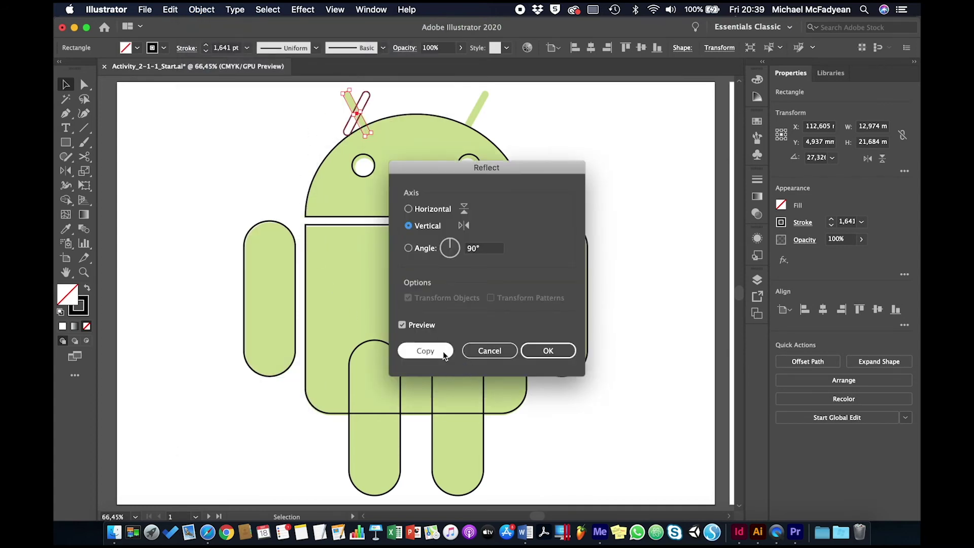
click(426, 350)
key(Right)
key(Right)
key(Right)
key(Right)
key(Right)
key(Right)
key(Right)
key(Right)
key(Right)
key(Right)
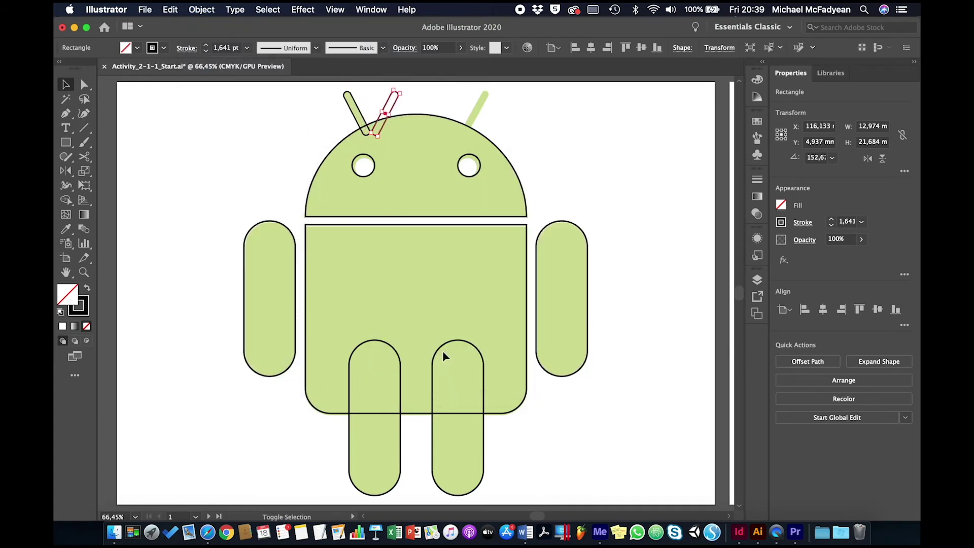
key(Right)
key(Right)
key(Right)
key(Right)
key(Right)
key(Right)
key(Right)
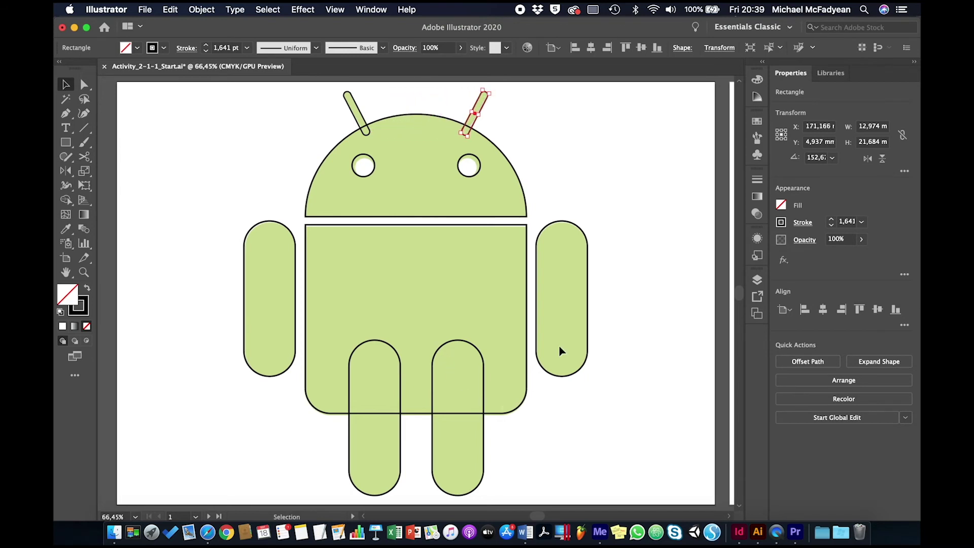
click(624, 177)
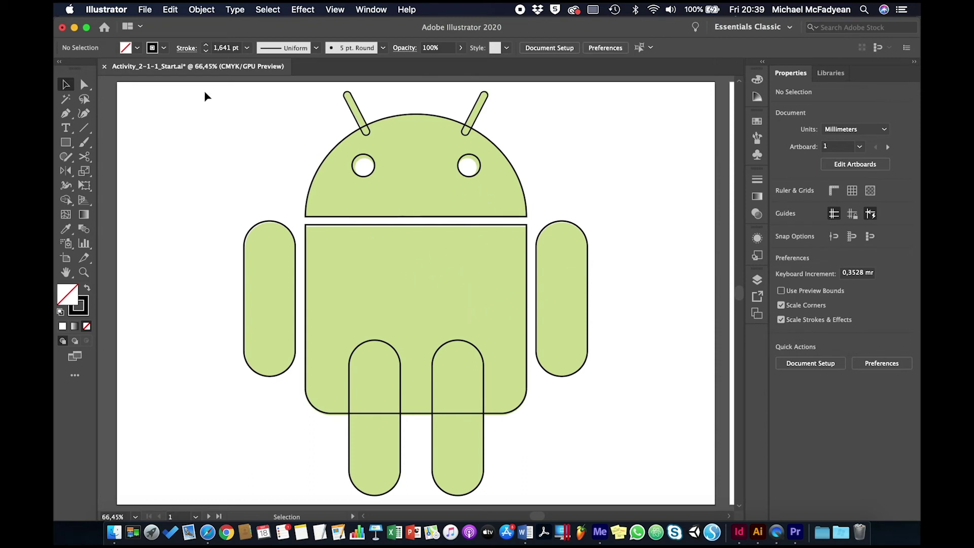
Give every robot shape a bright green fill and no stroke.
drag(204, 92, 239, 112)
click(308, 171)
drag(309, 171, 617, 466)
click(137, 48)
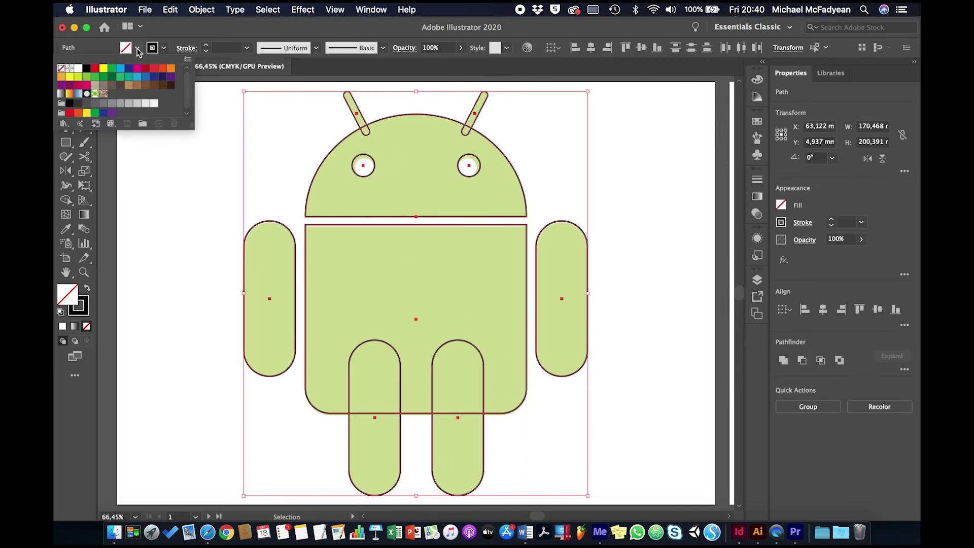
click(97, 81)
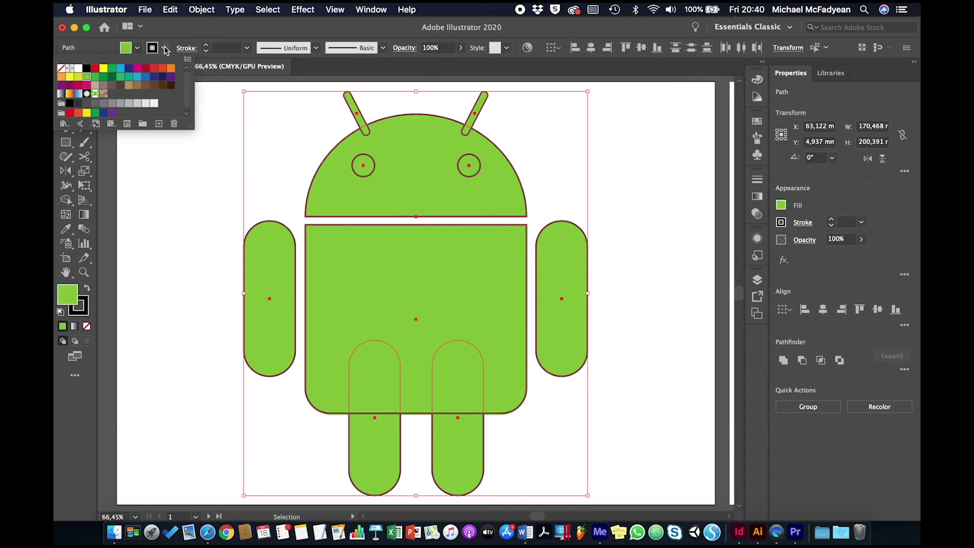
click(165, 48)
click(61, 68)
click(145, 227)
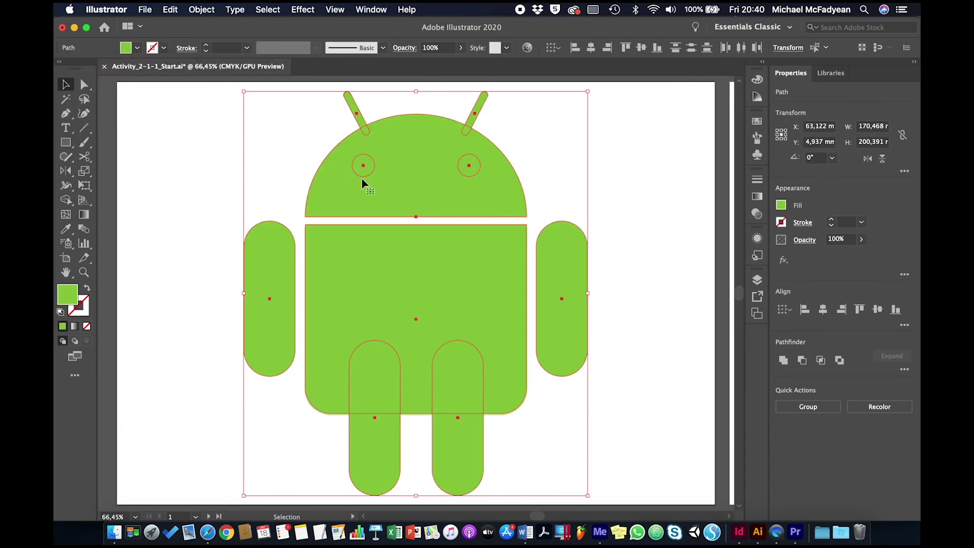
click(167, 203)
Fill both robot eyes white.
click(367, 168)
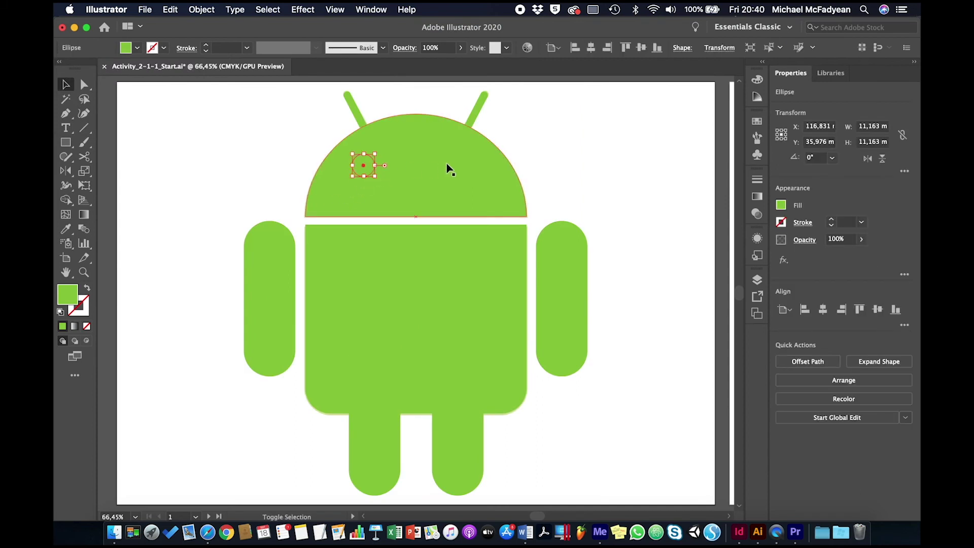
shift+click(464, 166)
click(137, 48)
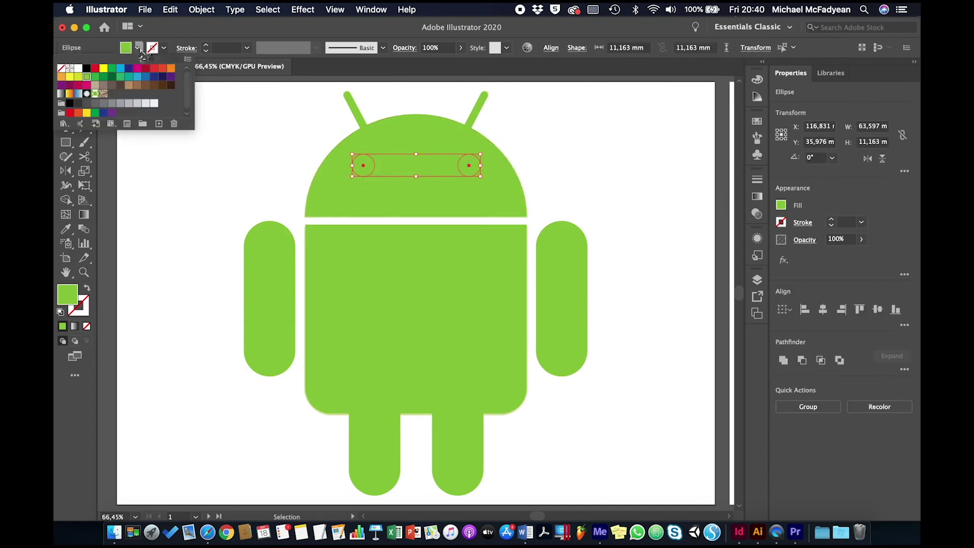
click(80, 70)
click(203, 233)
click(185, 237)
Select all the robot artwork and group it into one object.
key(super+a)
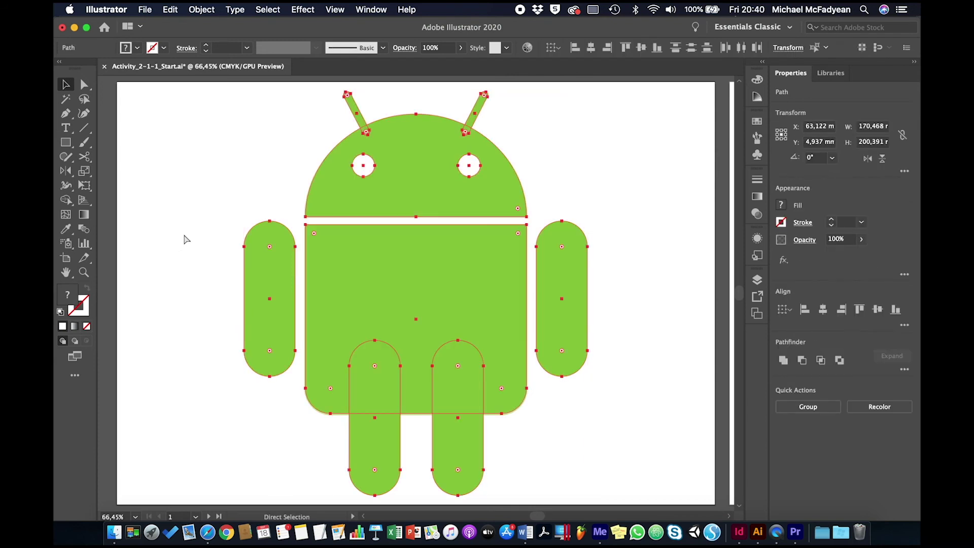
key(super+g)
key(super+h)
click(192, 236)
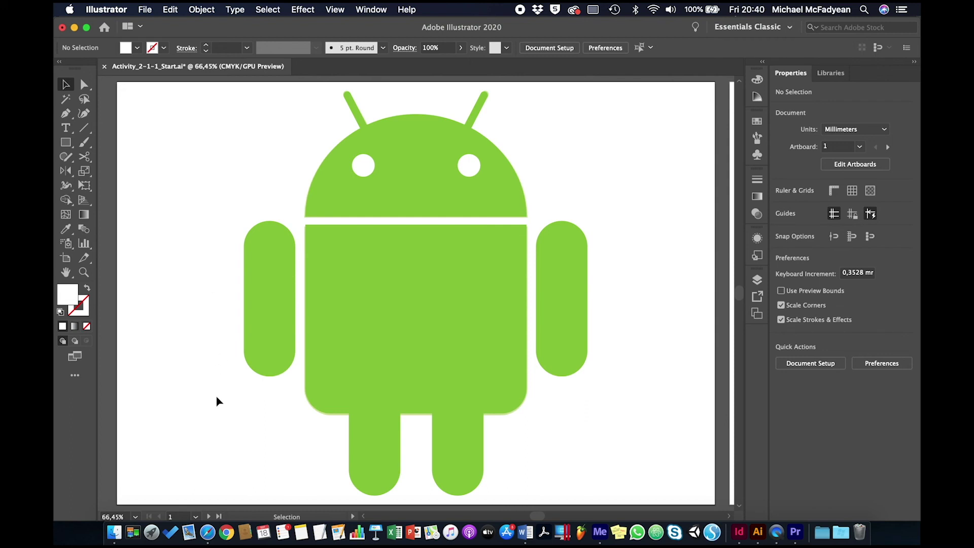
Fit both artboards in view, then return to the robot image search in Safari.
key(super+alt+0)
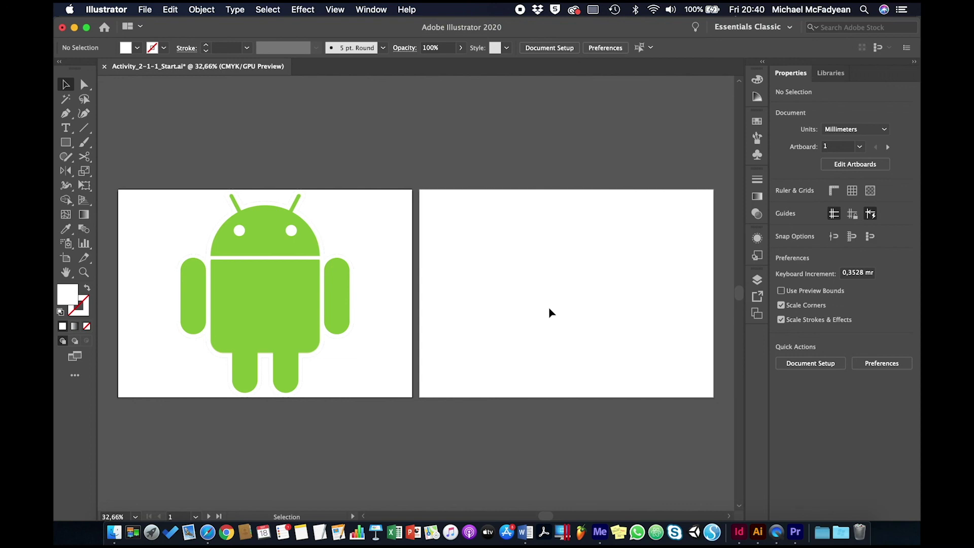
click(208, 533)
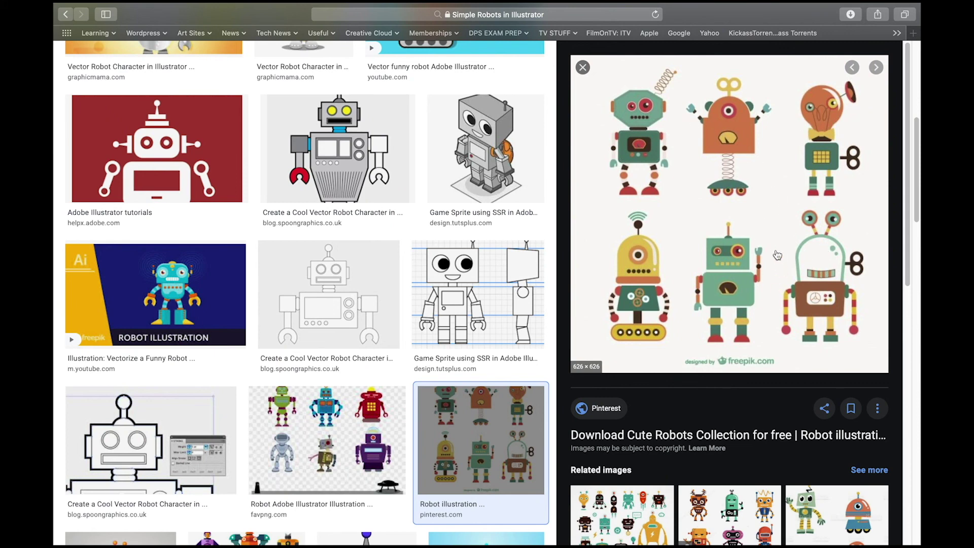
Preview the cartoon robot vectors, then the Funny Geek Robot Vector Illustration image.
click(616, 499)
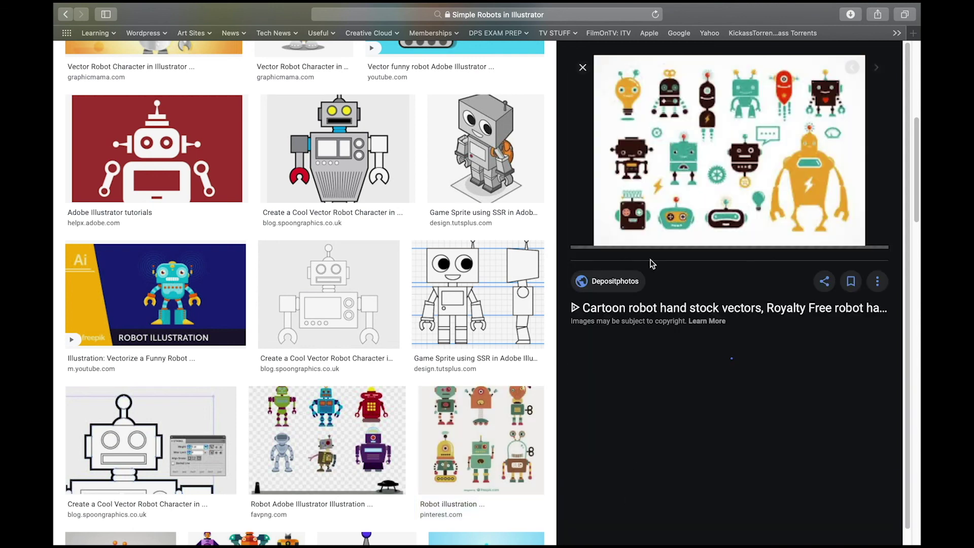
click(812, 382)
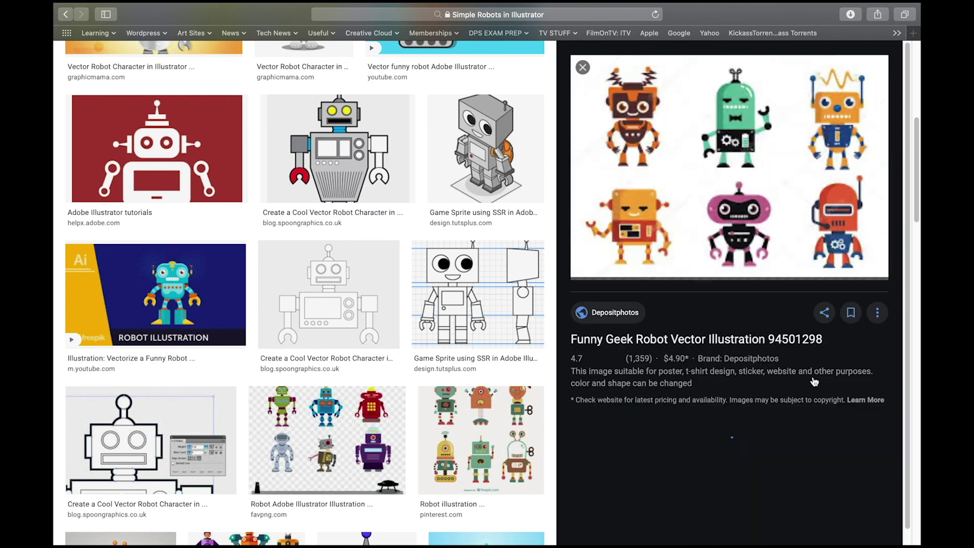